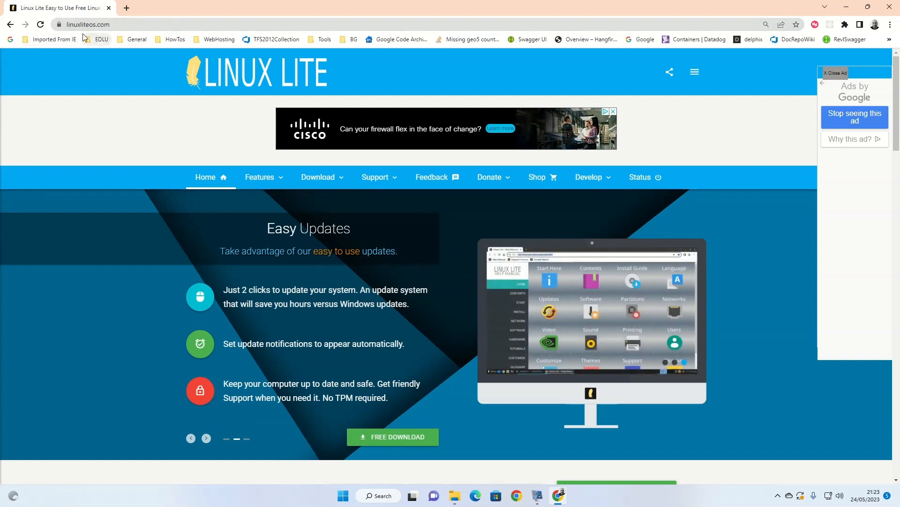
Open the Download page of the Linux Lite website and dismiss the advertisement
{"action": "mouse_move", "coordinate": [344, 180]}
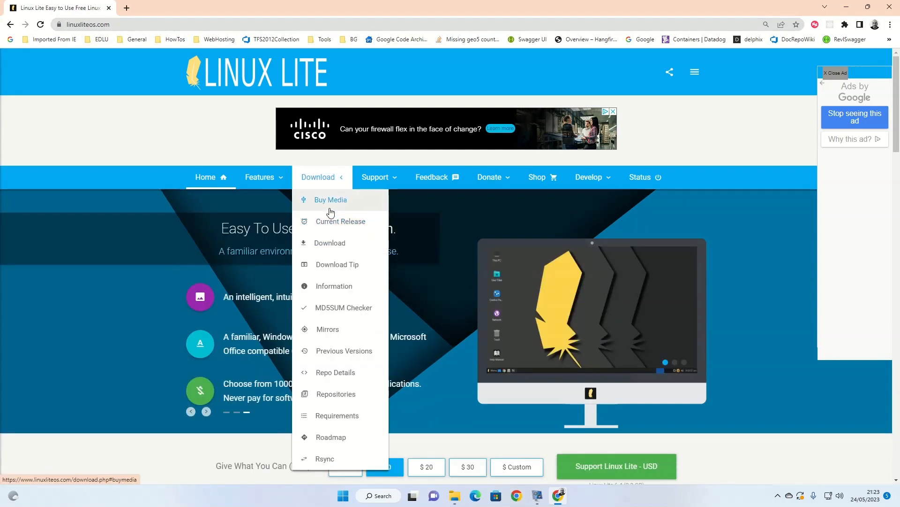
{"action": "left_click", "coordinate": [332, 244]}
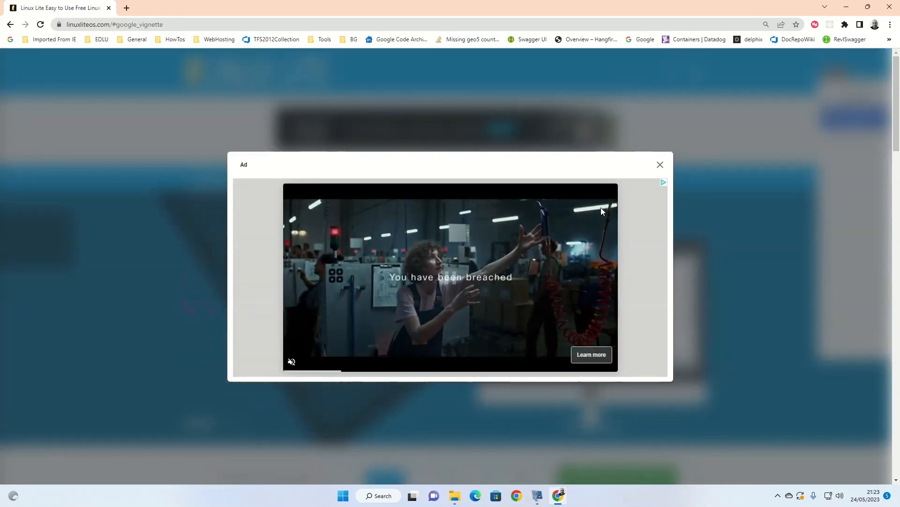
{"action": "left_click", "coordinate": [661, 166]}
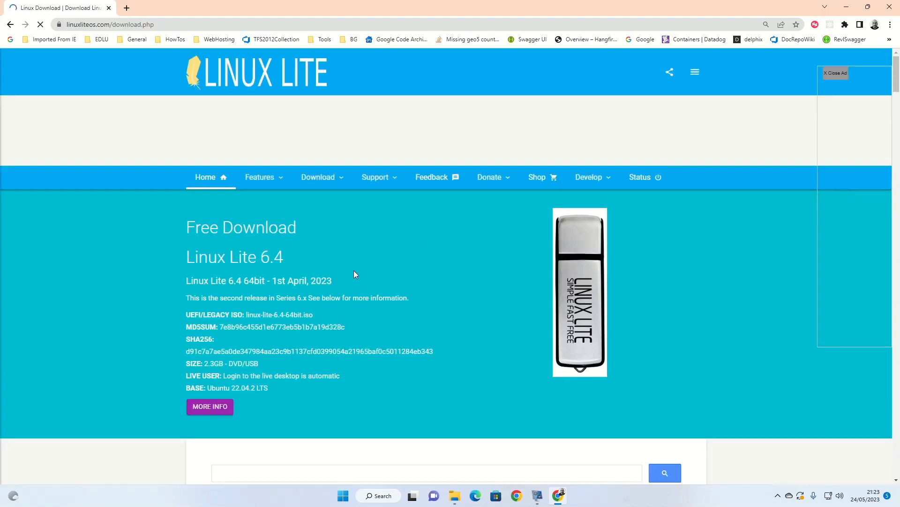
Review the Linux Lite 6 Series requirements and start downloading the Linux Lite 6.4 64-bit ISO
{"action": "scroll", "coordinate": [354, 271], "scroll_direction": "down", "scroll_amount": 1}
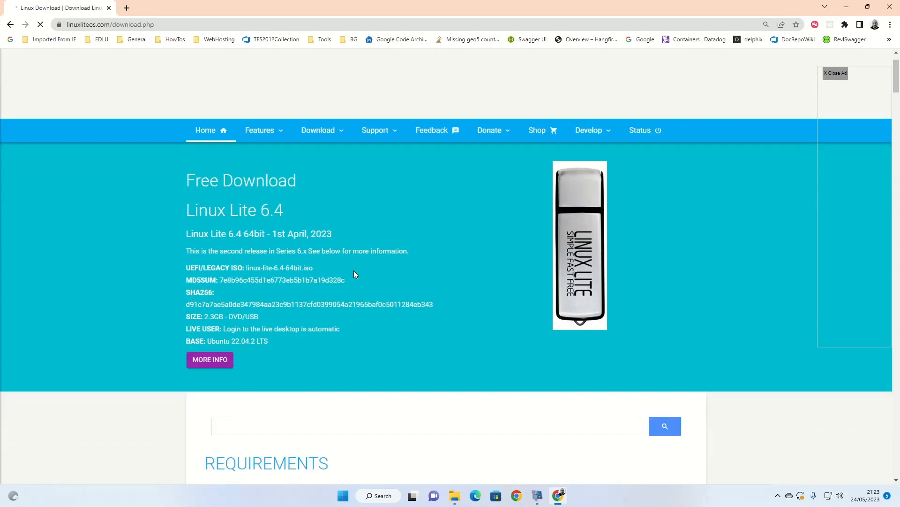
{"action": "scroll", "coordinate": [354, 274], "scroll_direction": "down", "scroll_amount": 2}
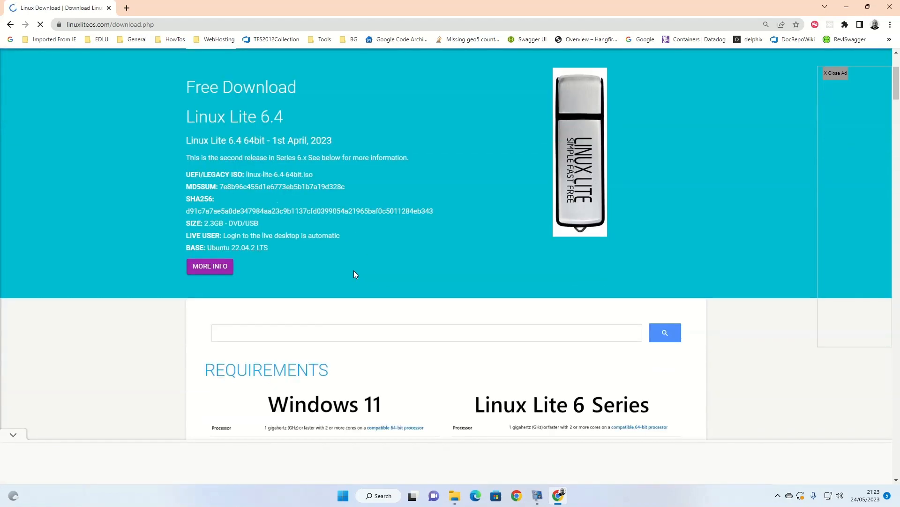
{"action": "scroll", "coordinate": [362, 249], "scroll_direction": "down", "scroll_amount": 5}
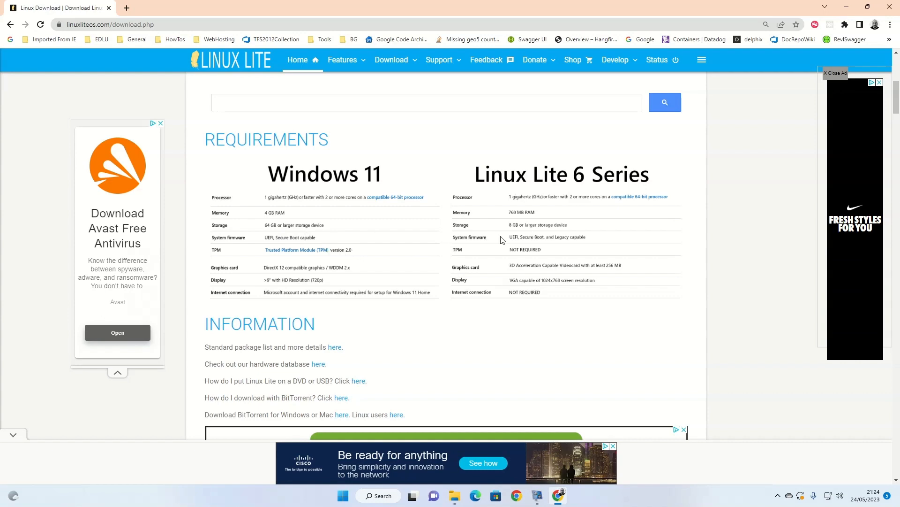
{"action": "scroll", "coordinate": [453, 296], "scroll_direction": "down", "scroll_amount": 20}
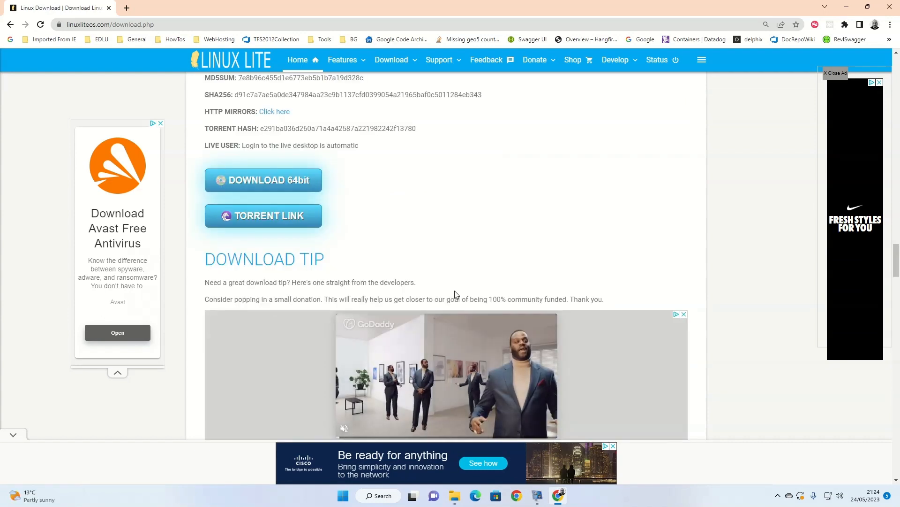
{"action": "scroll", "coordinate": [456, 295], "scroll_direction": "up", "scroll_amount": 3}
{"action": "scroll", "coordinate": [455, 294], "scroll_direction": "down", "scroll_amount": 4}
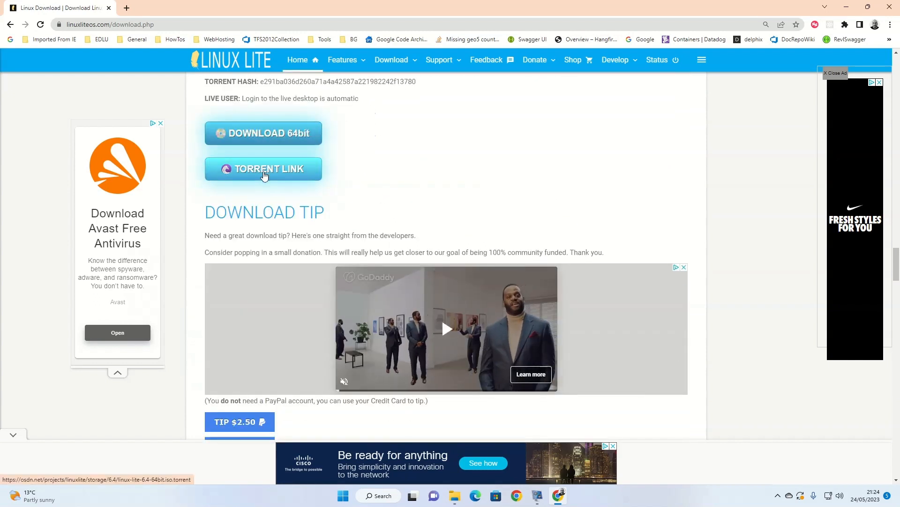
{"action": "left_click", "coordinate": [258, 135]}
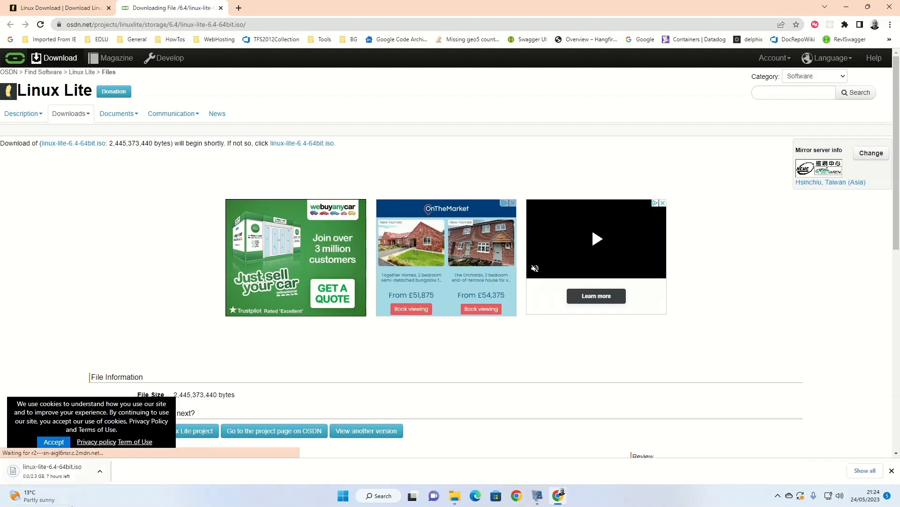
{"action": "mouse_move", "coordinate": [55, 488]}
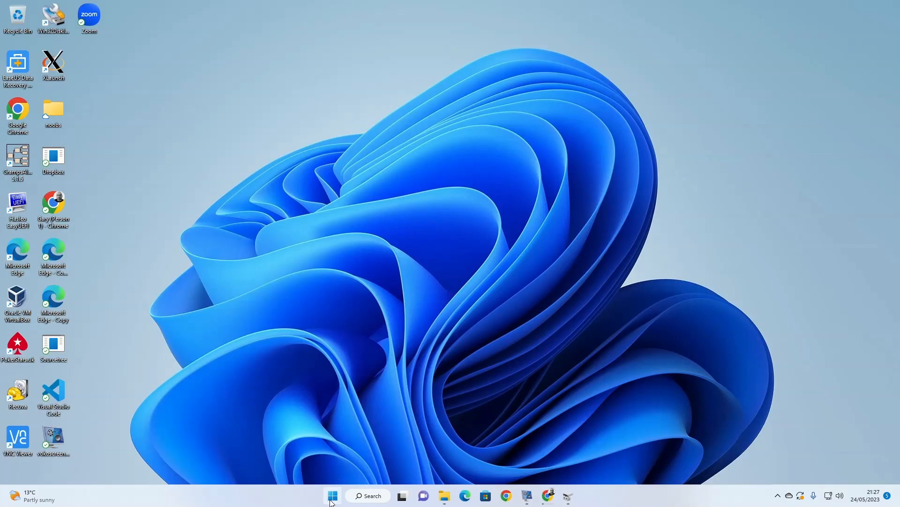
Find and open the Windows tool for creating and formatting hard disk partitions, and review the connected disks' partitions
{"action": "left_click", "coordinate": [332, 497]}
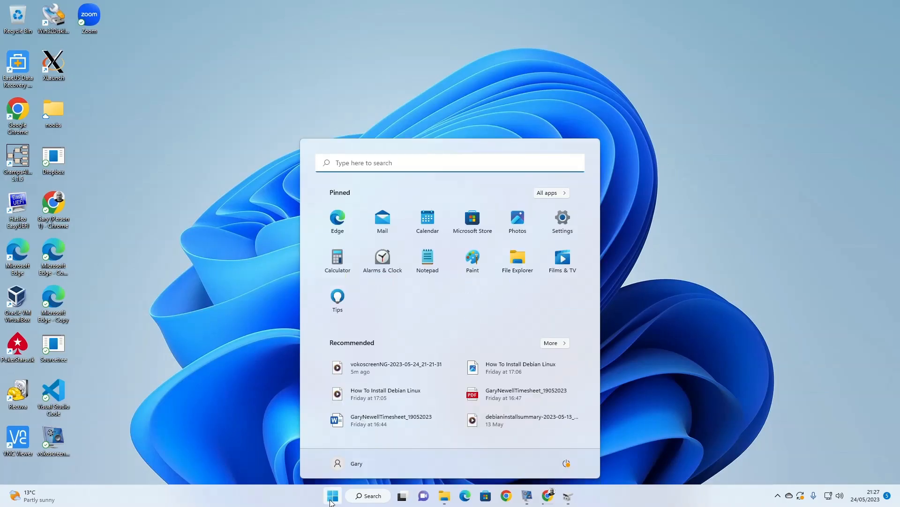
{"action": "type", "text": "create a"}
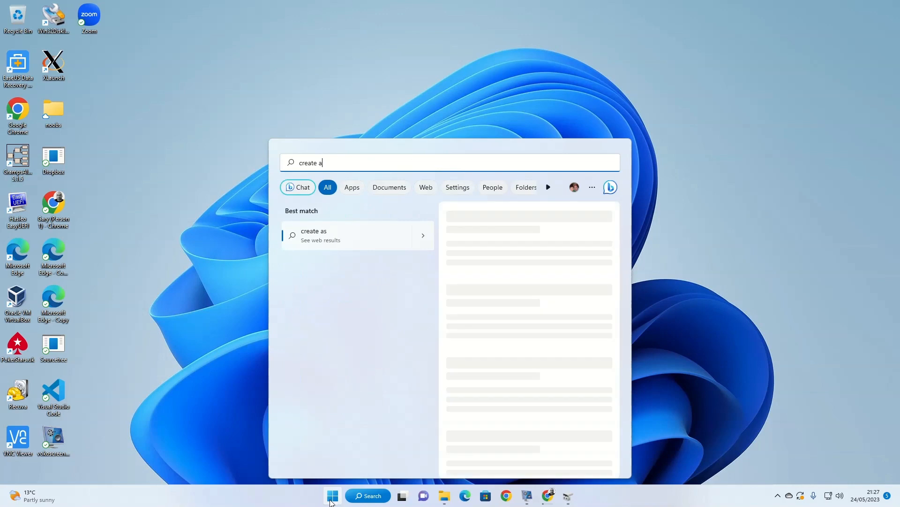
{"action": "type", "text": "nd"}
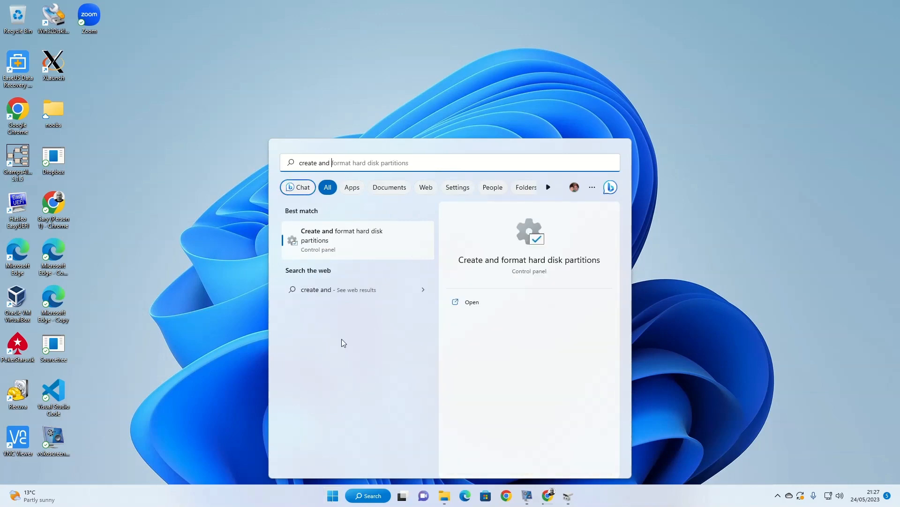
{"action": "left_click", "coordinate": [332, 231]}
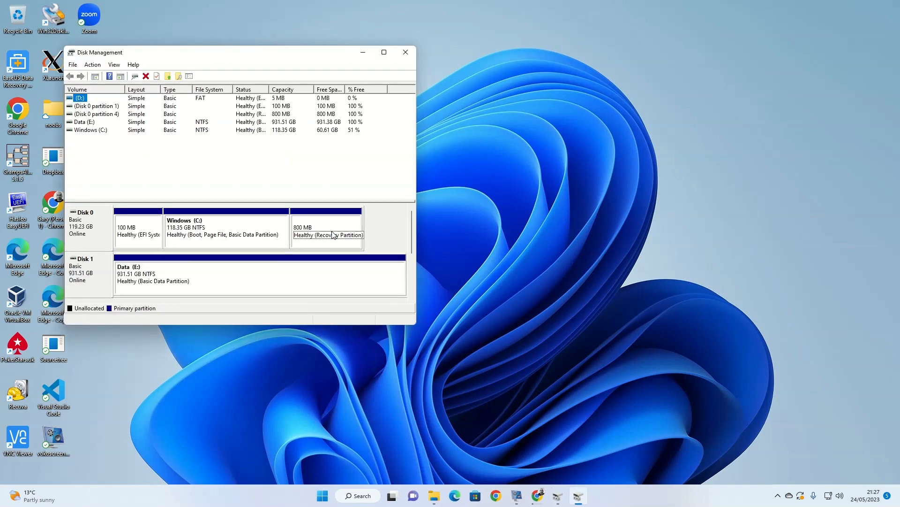
{"action": "left_click_drag", "start_coordinate": [283, 48], "coordinate": [451, 43]}
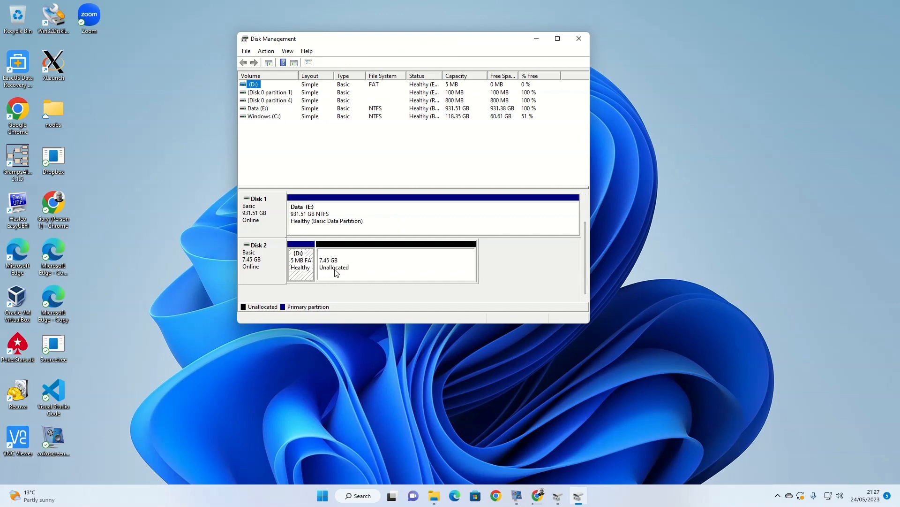
{"action": "left_click_drag", "start_coordinate": [586, 251], "coordinate": [590, 209]}
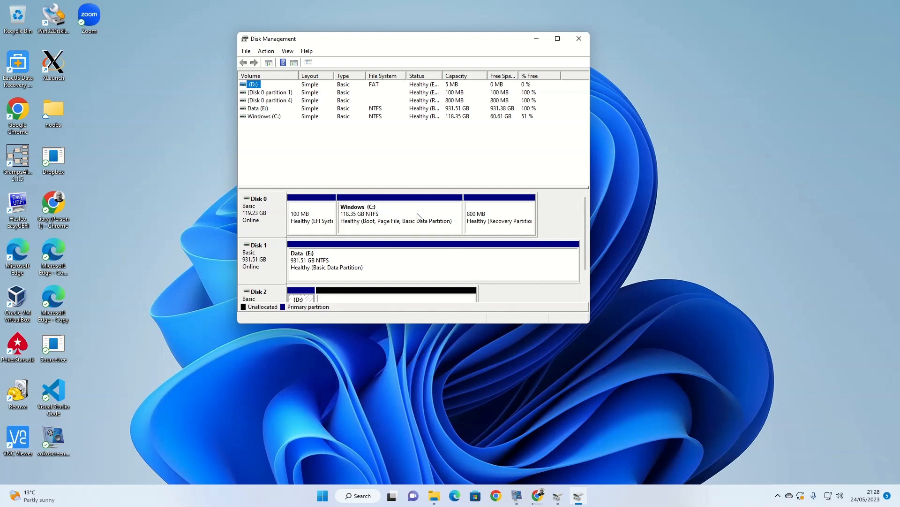
Shrink the Windows (C:) volume on Disk 0, setting the amount of space to shrink to 3000 MB
{"action": "right_click", "coordinate": [397, 213]}
{"action": "left_click", "coordinate": [430, 287]}
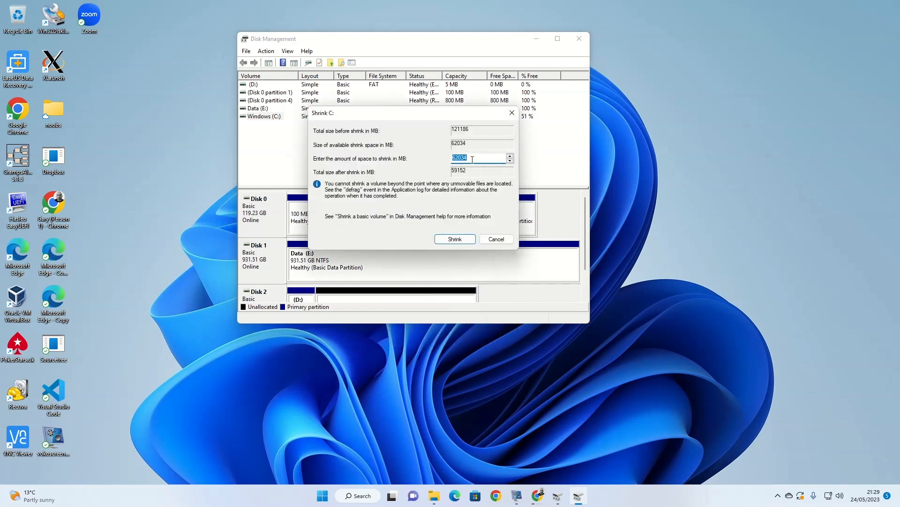
{"action": "left_click", "coordinate": [474, 158]}
{"action": "key", "text": "BackSpace"}
{"action": "key", "text": "BackSpace"}
{"action": "type", "text": "30000"}
{"action": "left_click", "coordinate": [455, 240]}
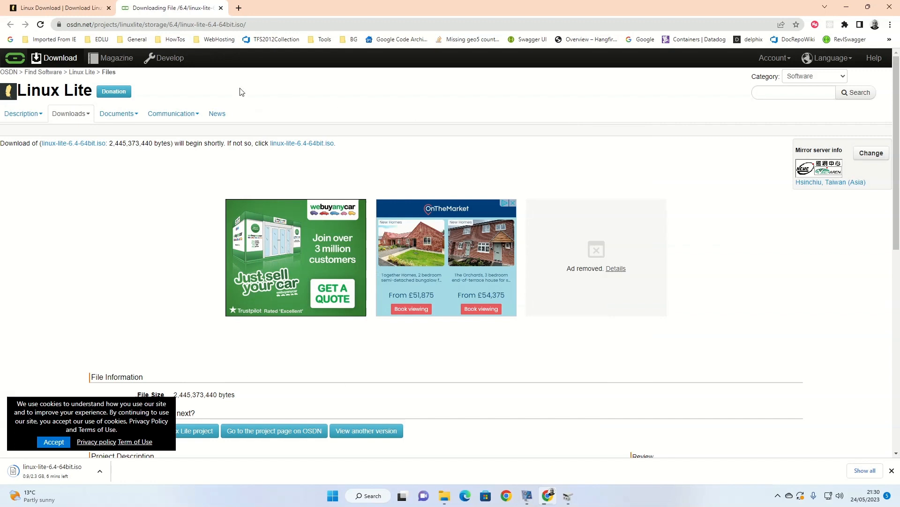
Load etcher.io in the browser tab that holds the Linux Lite download page
{"action": "left_click", "coordinate": [66, 8]}
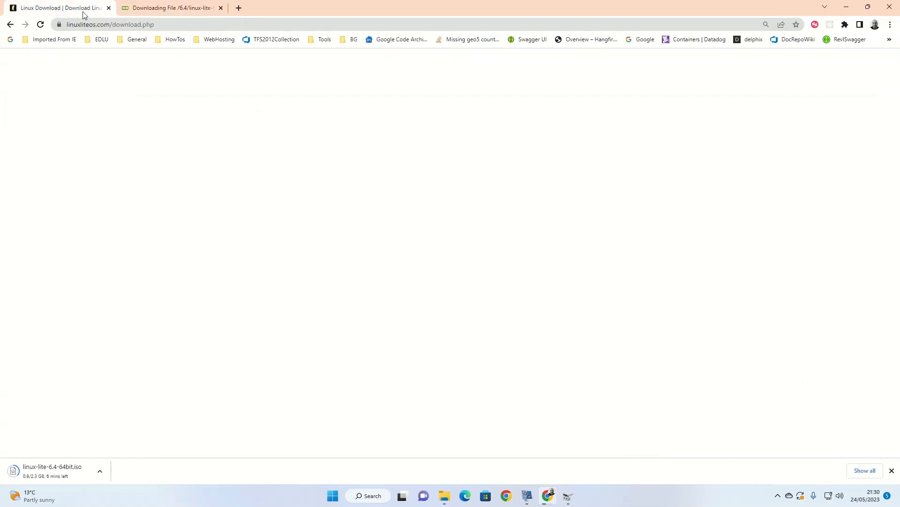
{"action": "left_click", "coordinate": [176, 25]}
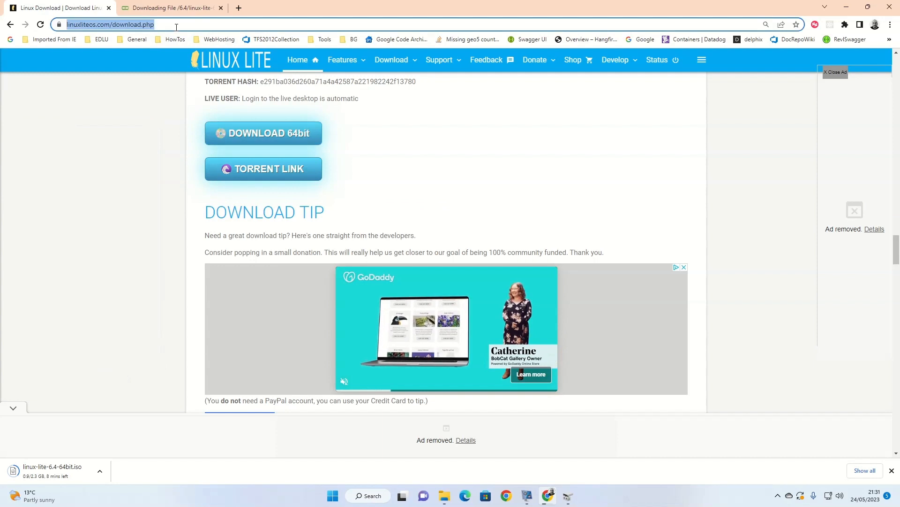
{"action": "type", "text": "etcher."}
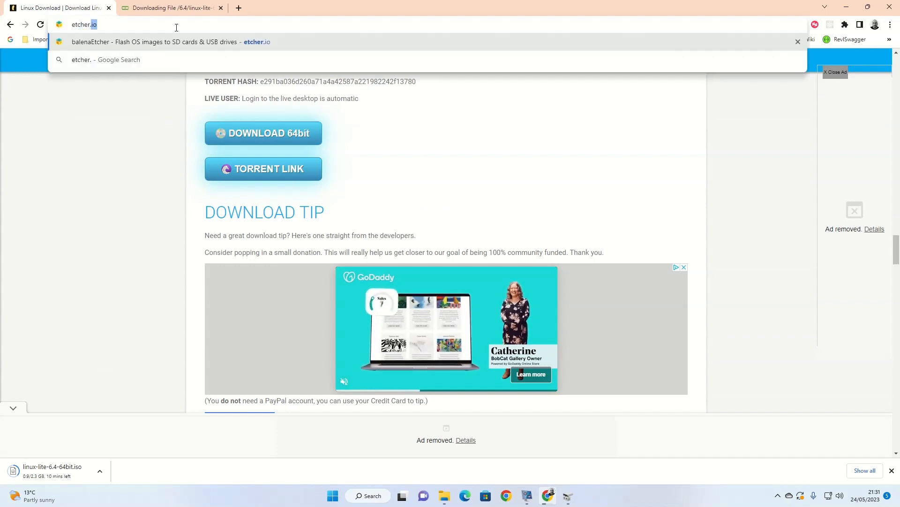
{"action": "type", "text": "io"}
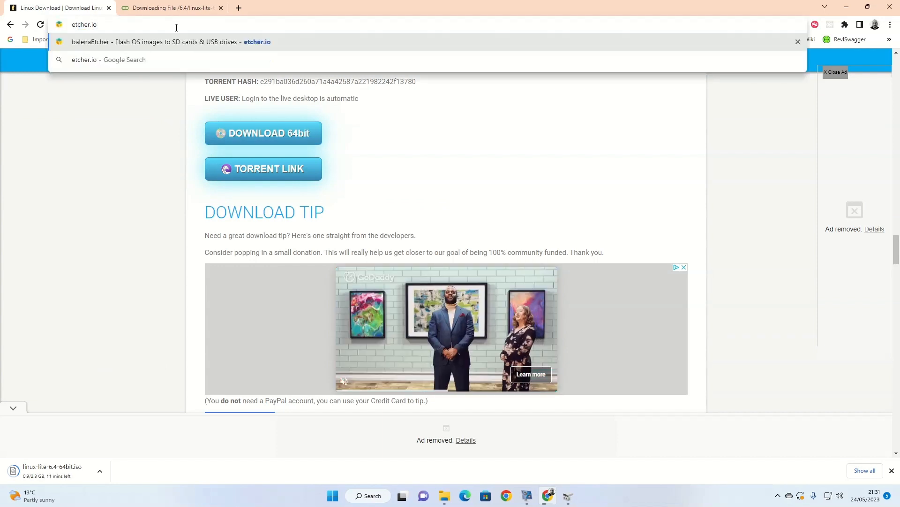
{"action": "key", "text": "Return"}
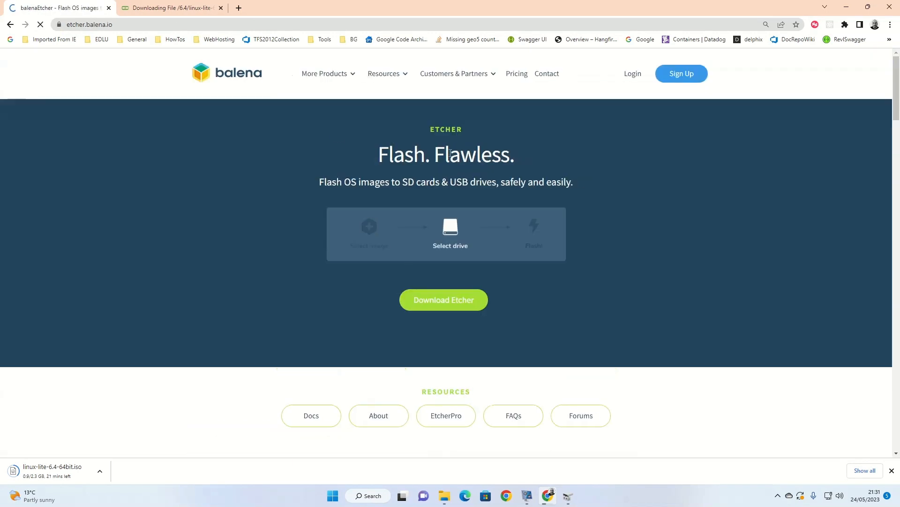
Download the Etcher for Windows (x86|x64) installer and run it, accepting the license agreement
{"action": "left_click", "coordinate": [444, 299]}
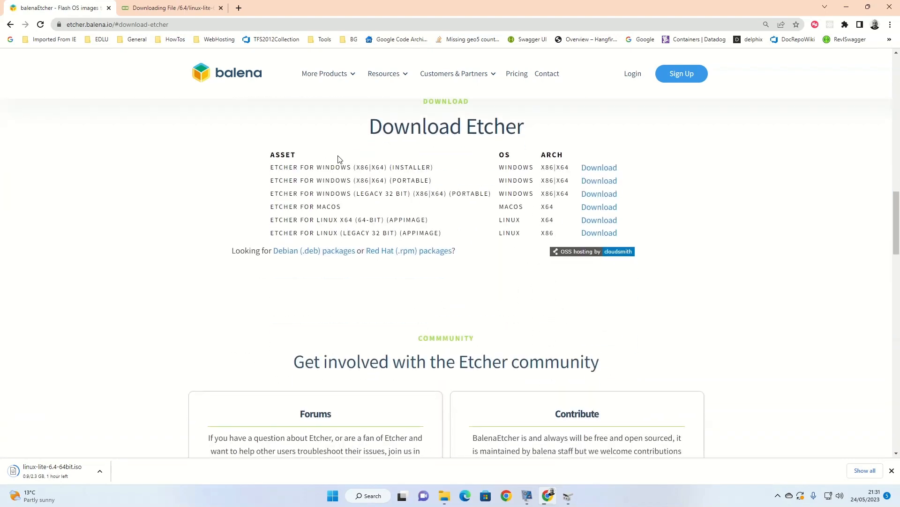
{"action": "left_click", "coordinate": [592, 167]}
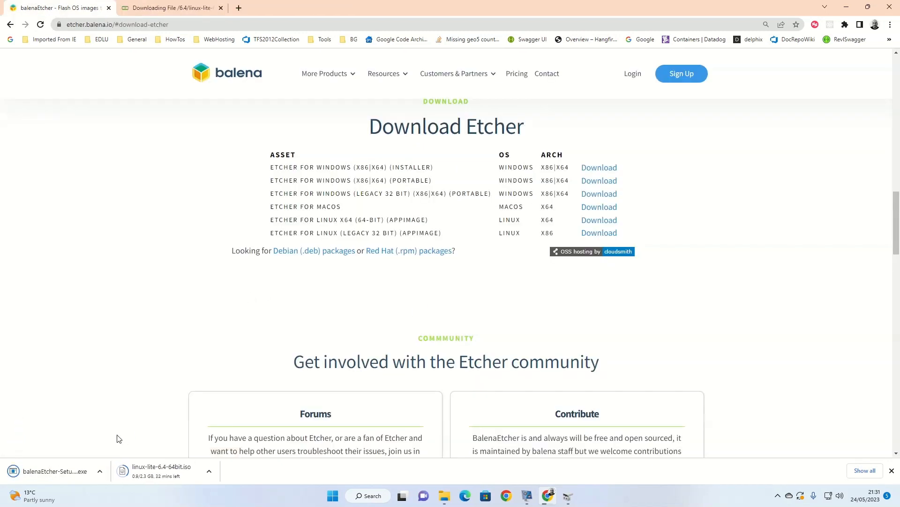
{"action": "left_click", "coordinate": [66, 475]}
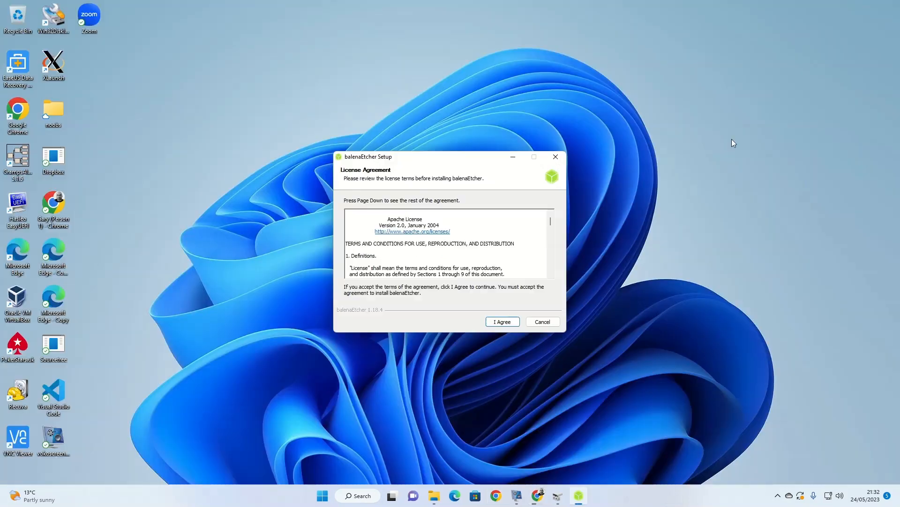
{"action": "left_click", "coordinate": [502, 322]}
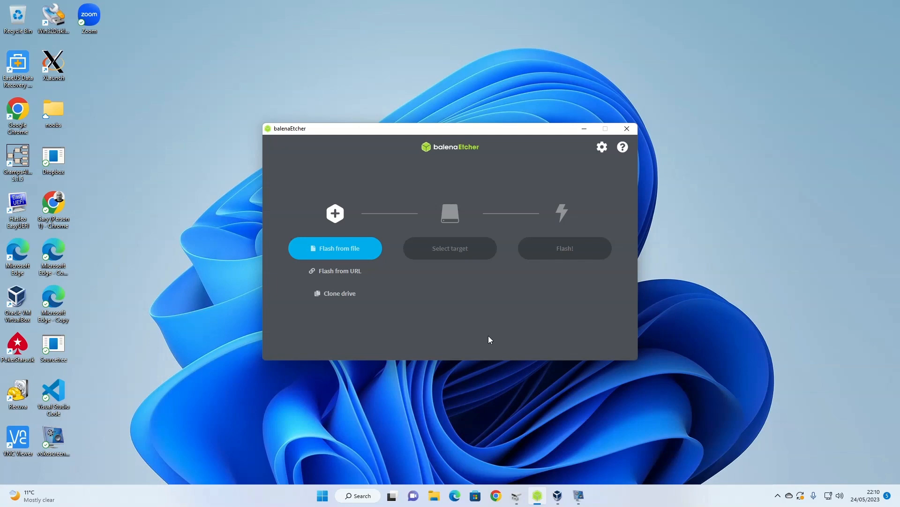
Flash the linux-lite-6.4-64bit image onto the 8 GB SanDisk Cruzer Facet USB device in balenaEtcher
{"action": "left_click", "coordinate": [348, 250]}
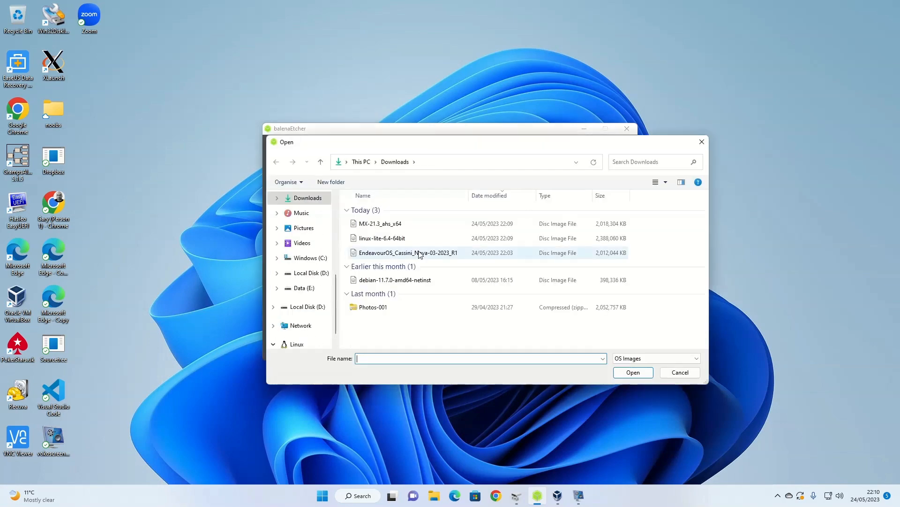
{"action": "double_click", "coordinate": [366, 240]}
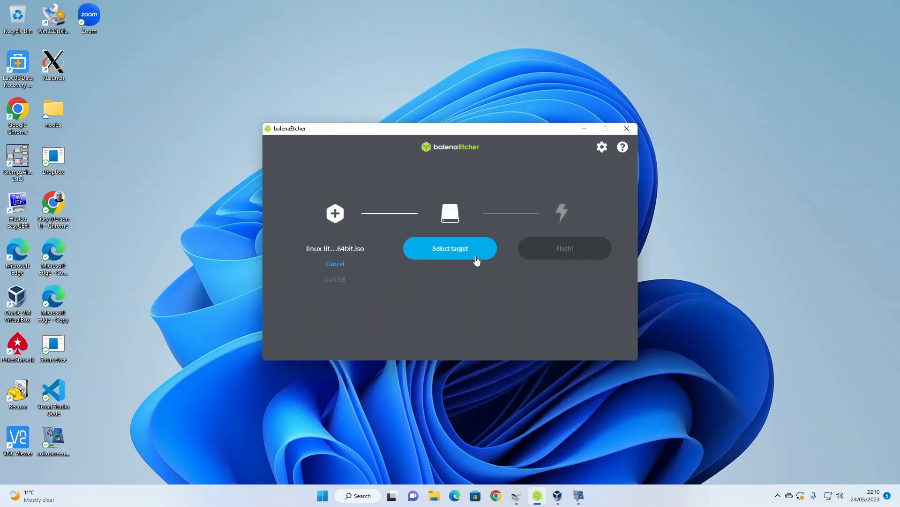
{"action": "left_click", "coordinate": [454, 253]}
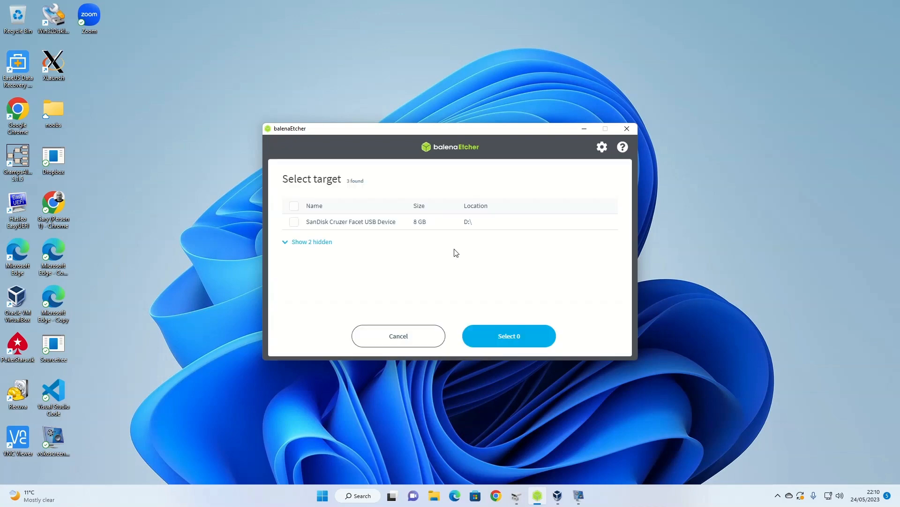
{"action": "left_click", "coordinate": [350, 225]}
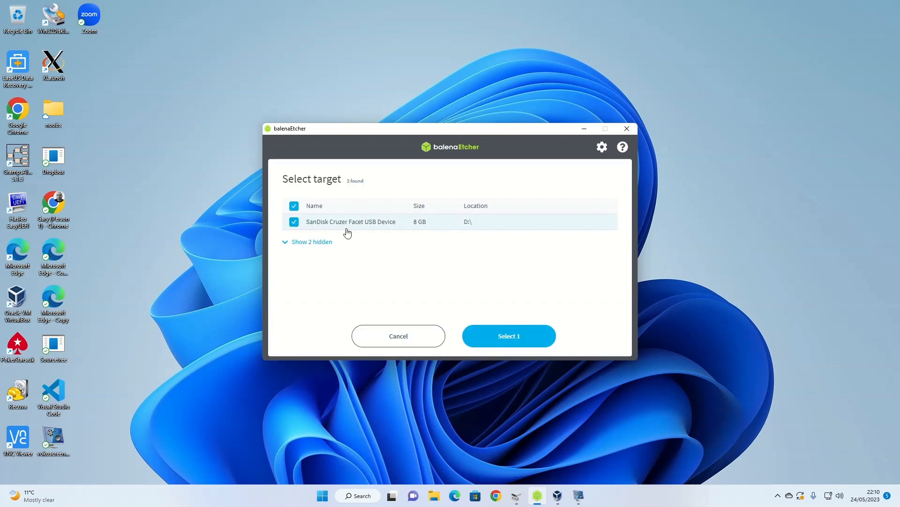
{"action": "left_click", "coordinate": [513, 335]}
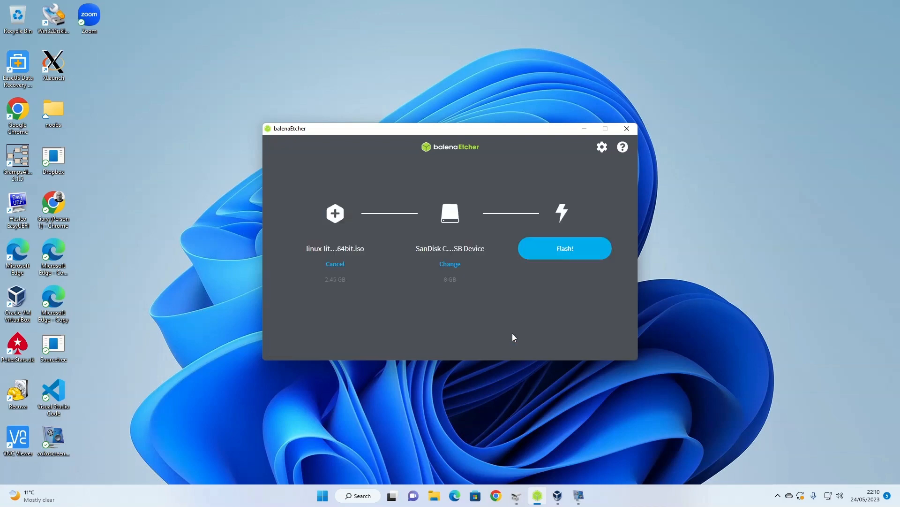
{"action": "left_click", "coordinate": [565, 250]}
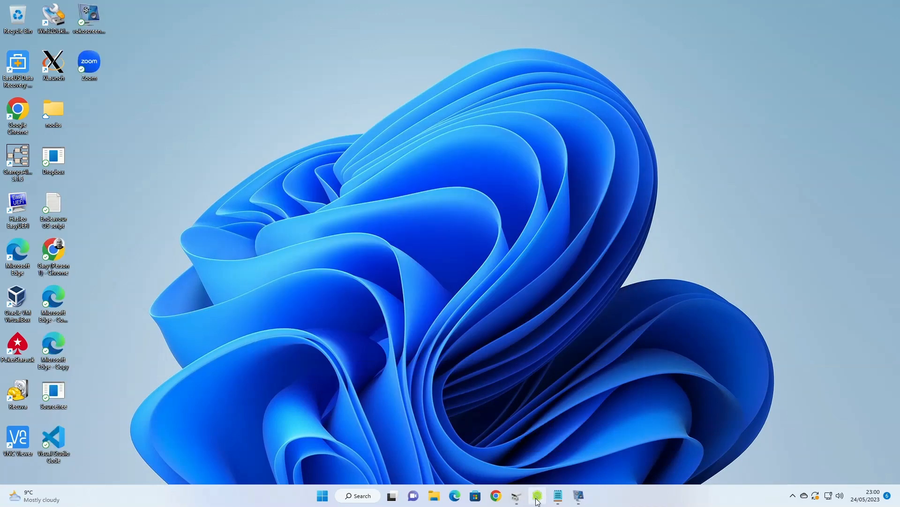
{"action": "left_click", "coordinate": [537, 495]}
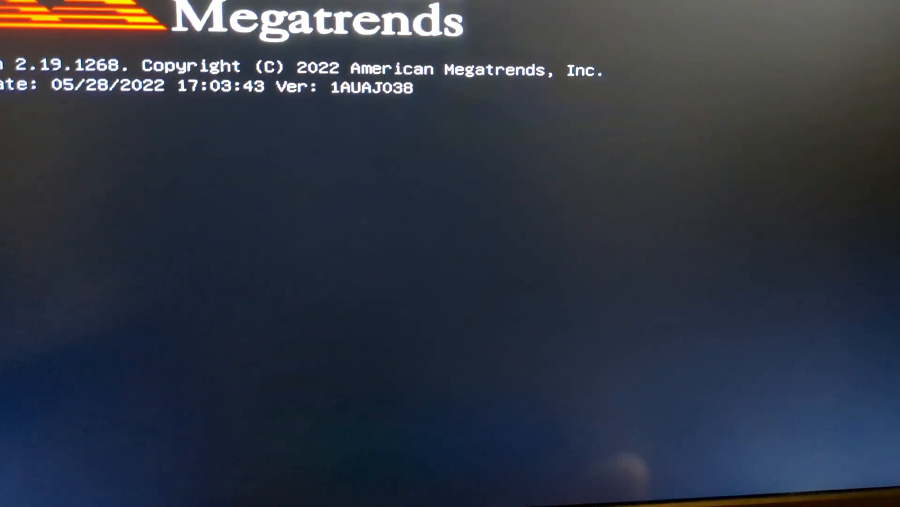
{"action": "key", "text": "F7"}
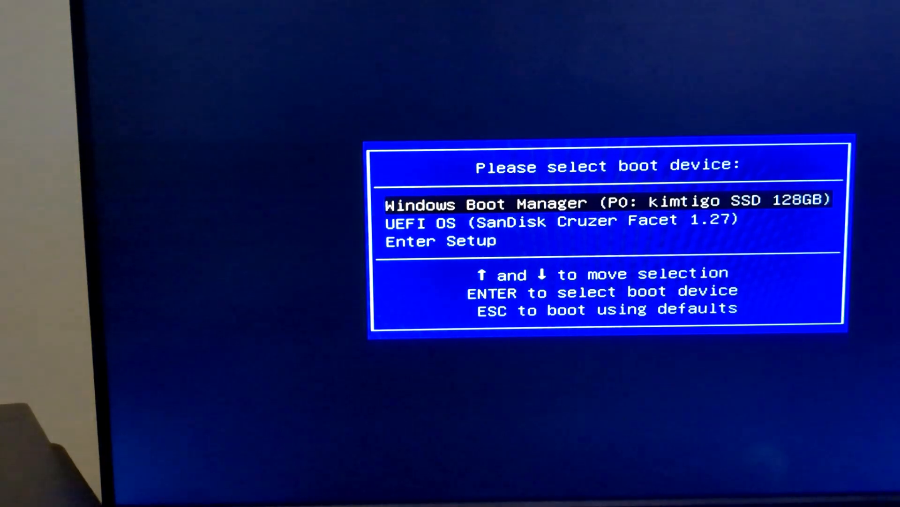
Boot from the SanDisk Cruzer Facet USB device into the Linux Lite 6.4 Live System
{"action": "key", "text": "Down"}
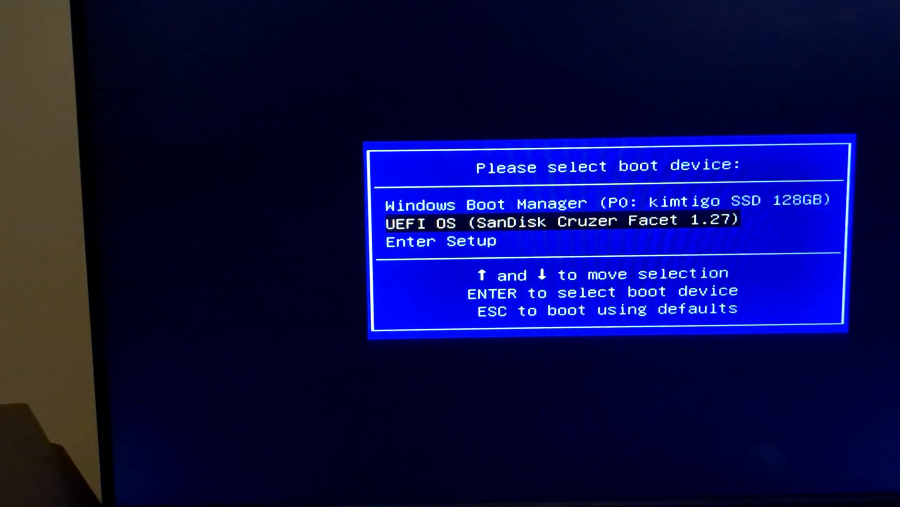
{"action": "key", "text": "Return"}
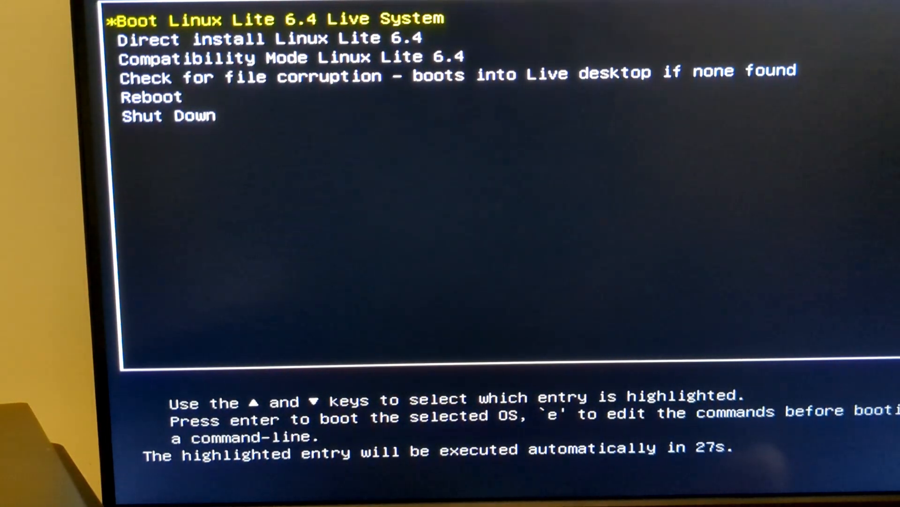
{"action": "key", "text": "Return"}
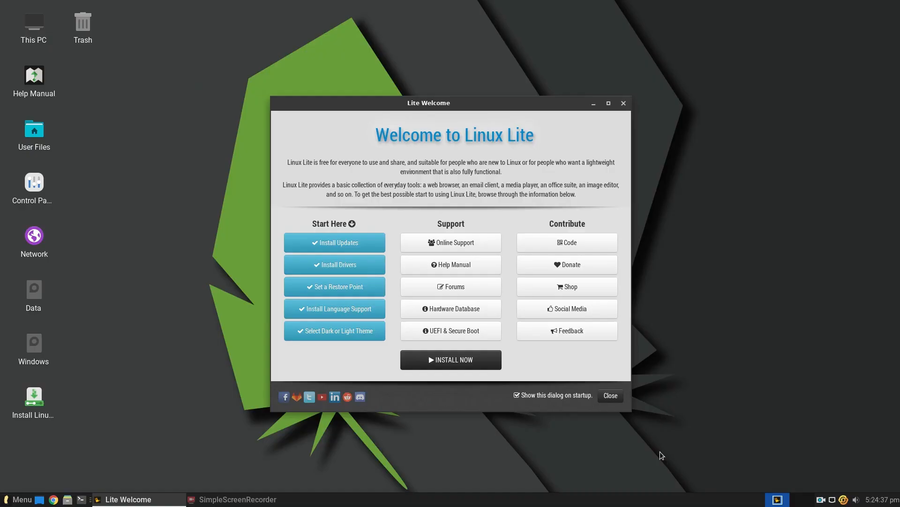
Start the Linux Lite installer with English as the language and choose the English (UK) keyboard layout
{"action": "left_click", "coordinate": [446, 362]}
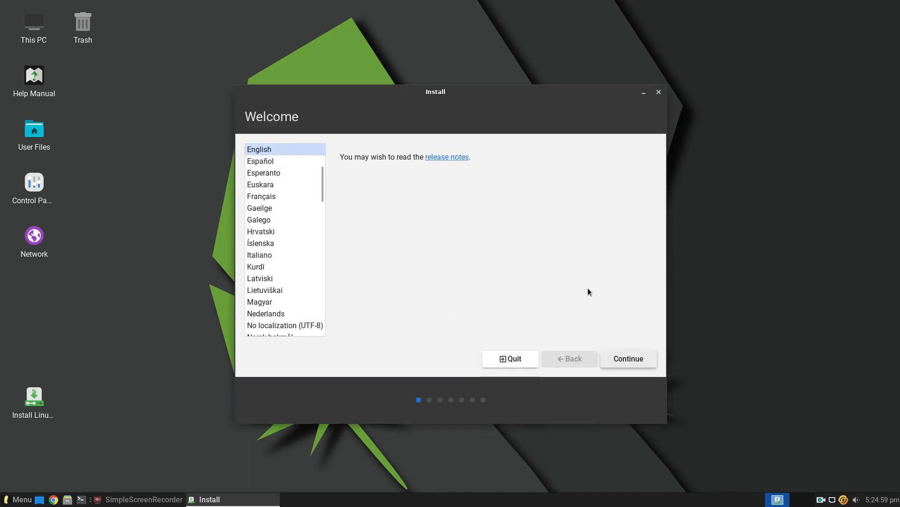
{"action": "left_click", "coordinate": [626, 358]}
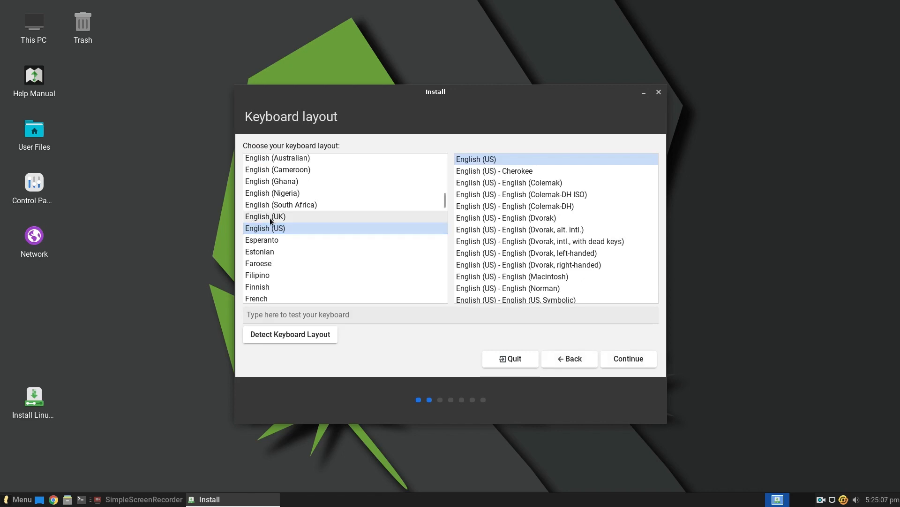
{"action": "left_click", "coordinate": [269, 218]}
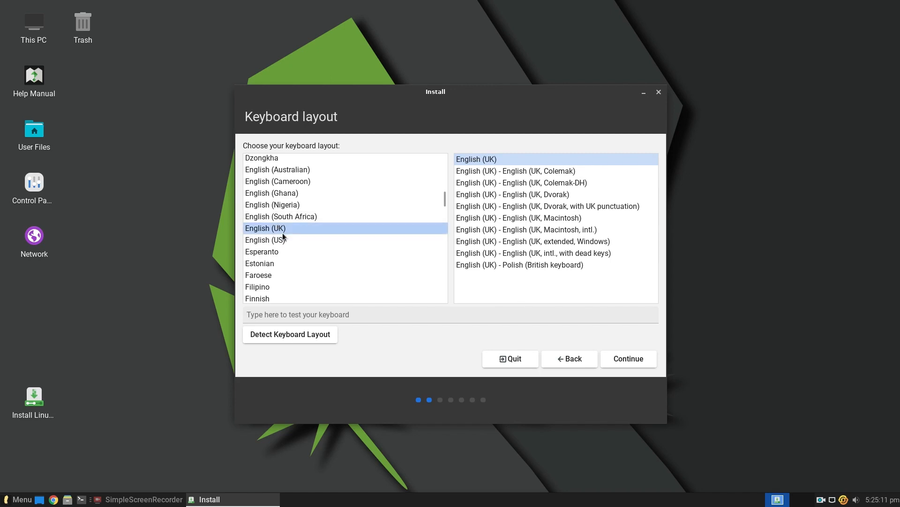
{"action": "left_click", "coordinate": [627, 359]}
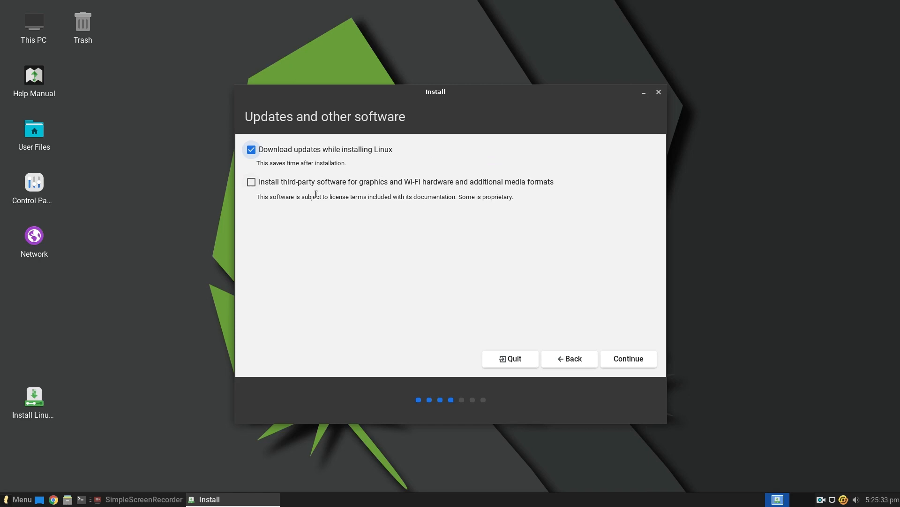
Include third-party graphics and Wi-Fi software, and install Linux alongside Windows Boot Manager, writing the partition changes to disk
{"action": "left_click", "coordinate": [252, 182]}
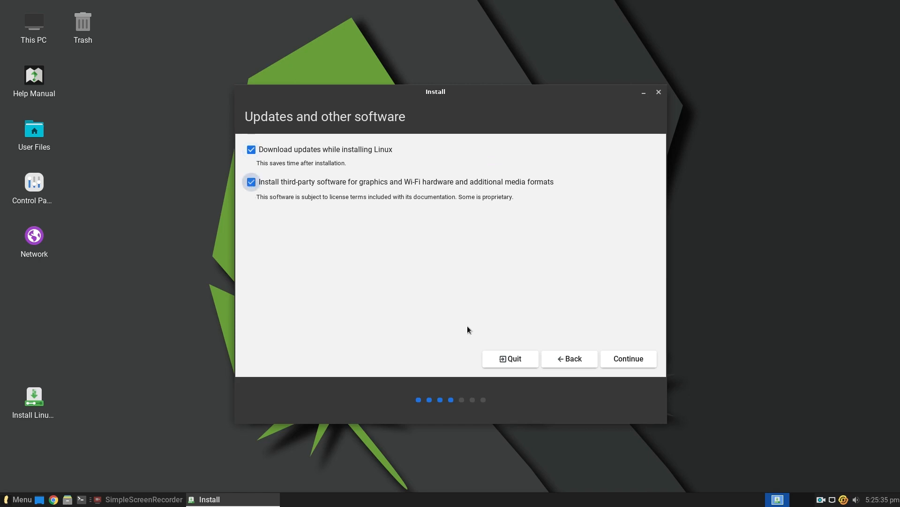
{"action": "left_click", "coordinate": [619, 355]}
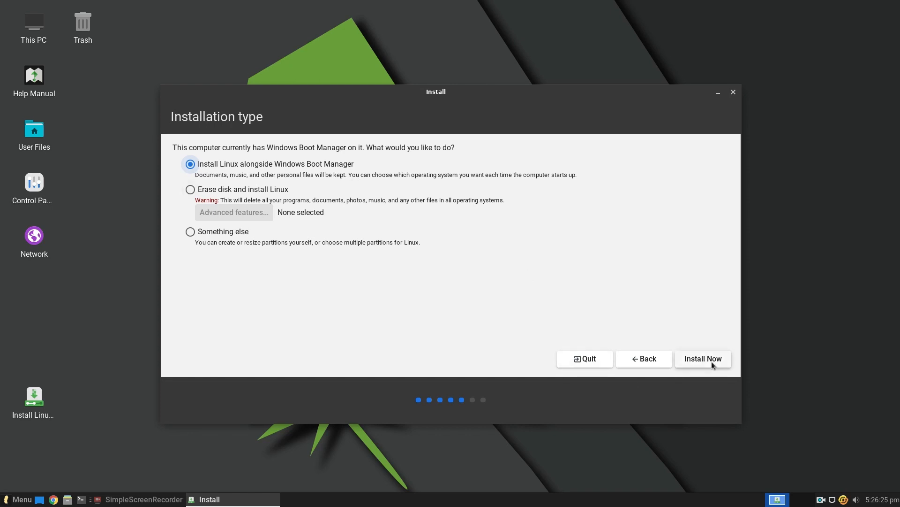
{"action": "left_click", "coordinate": [712, 362]}
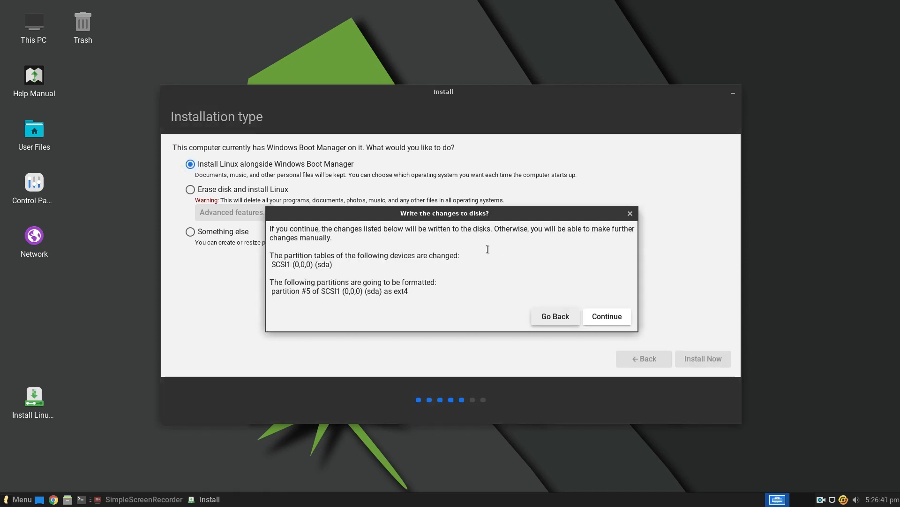
{"action": "left_click", "coordinate": [608, 317]}
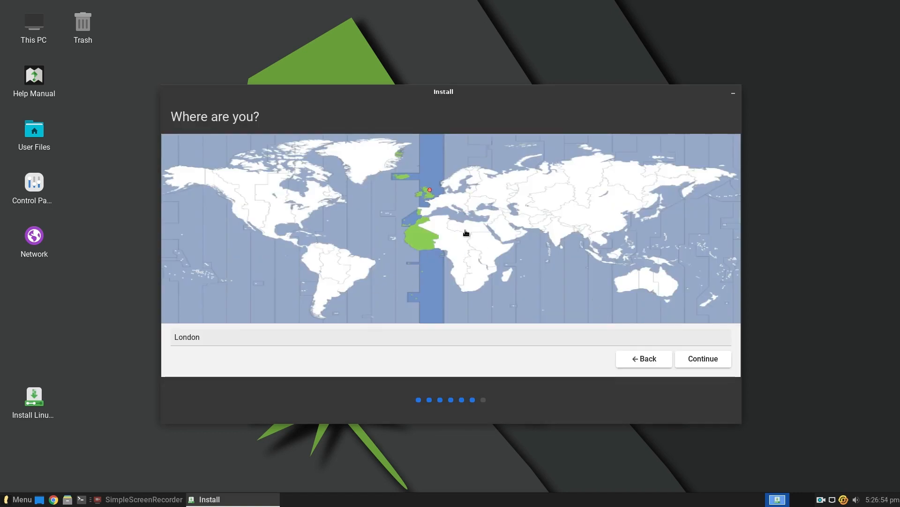
Accept London as the location, and fill in the user's name and a computer name ending in "linuxlite"
{"action": "left_click", "coordinate": [709, 361]}
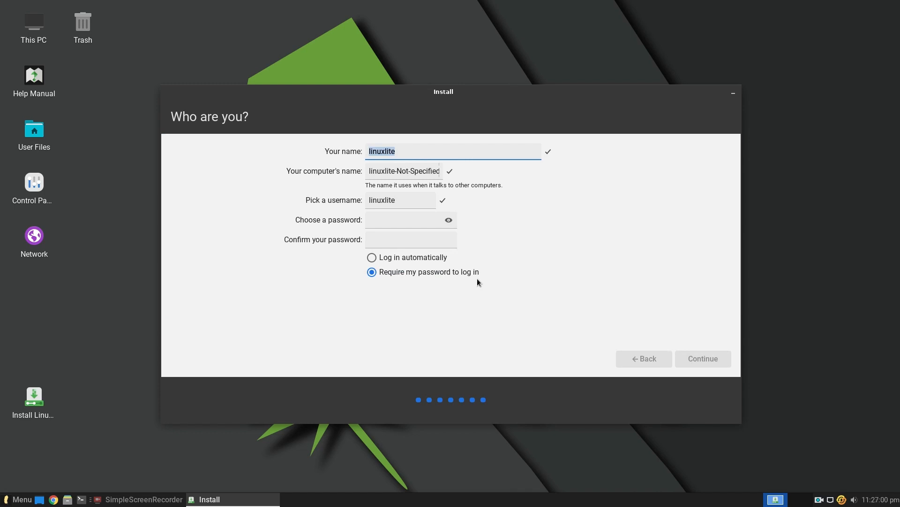
{"action": "type", "text": "gary"}
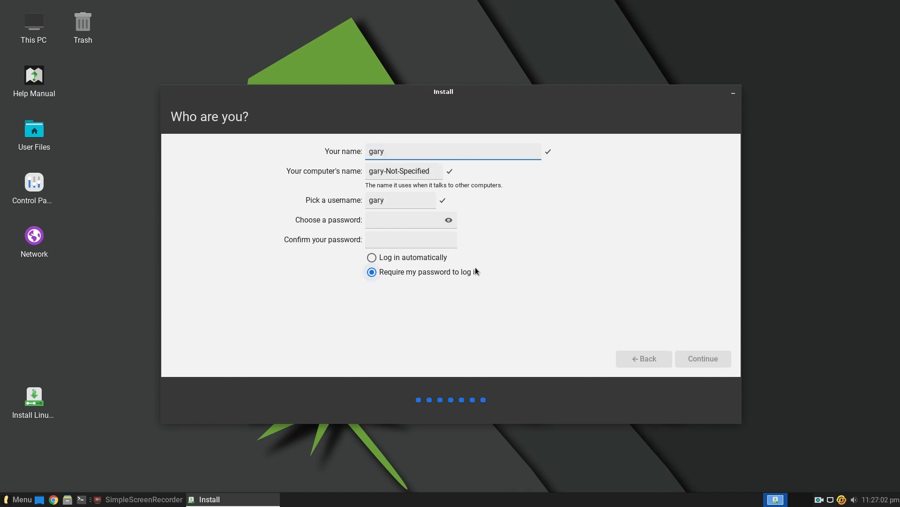
{"action": "left_click", "coordinate": [432, 174]}
{"action": "key", "text": "BackSpace"}
{"action": "key", "text": "BackSpace"}
{"action": "key", "text": "BackSpace"}
{"action": "key", "text": "BackSpace"}
{"action": "key", "text": "BackSpace"}
{"action": "key", "text": "BackSpace"}
{"action": "key", "text": "BackSpace"}
{"action": "key", "text": "BackSpace"}
{"action": "key", "text": "BackSpace"}
{"action": "key", "text": "BackSpace"}
{"action": "key", "text": "BackSpace"}
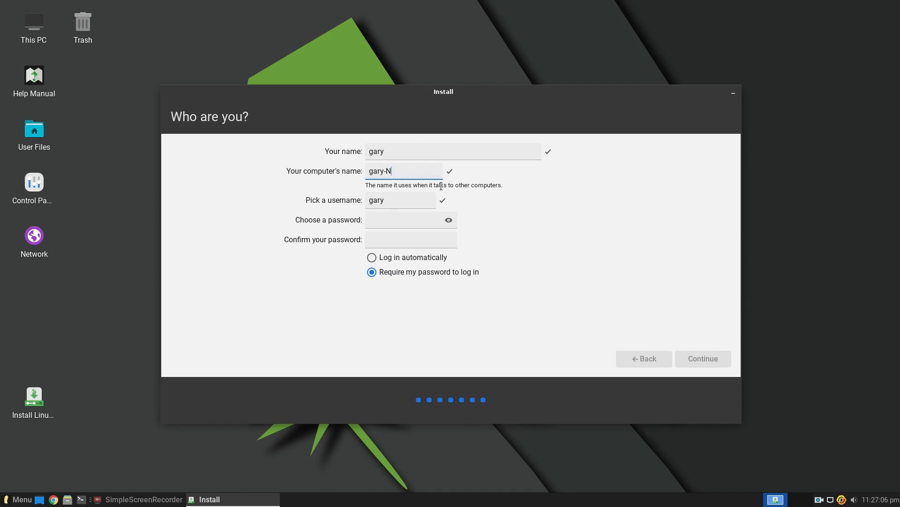
{"action": "type", "text": "linuxlite"}
Enter and confirm the account password, keeping it required at login, and continue the installation
{"action": "left_click", "coordinate": [411, 228]}
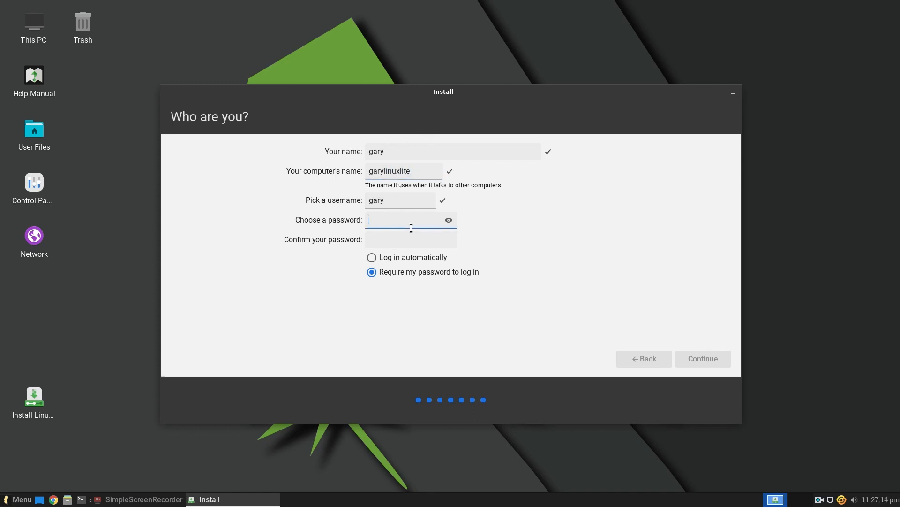
{"action": "type", "text": "1234567890"}
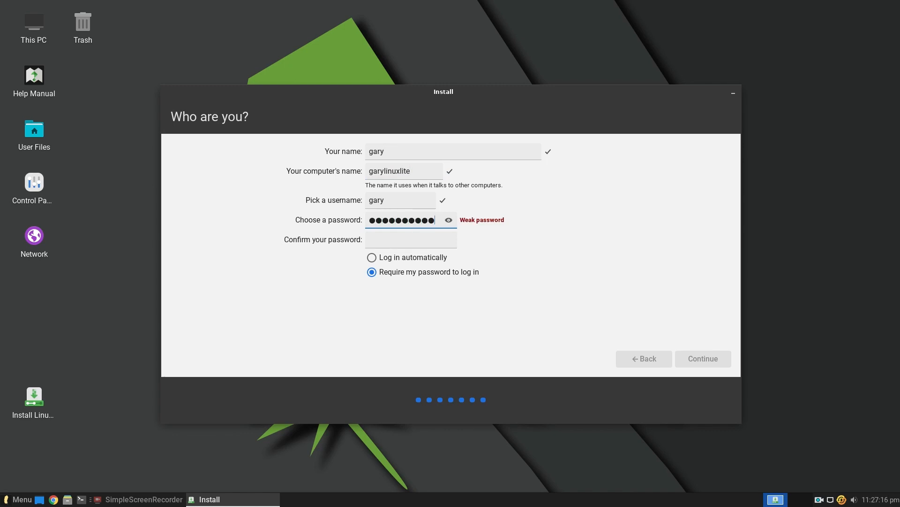
{"action": "key", "text": "Tab"}
{"action": "type", "text": "1234567890"}
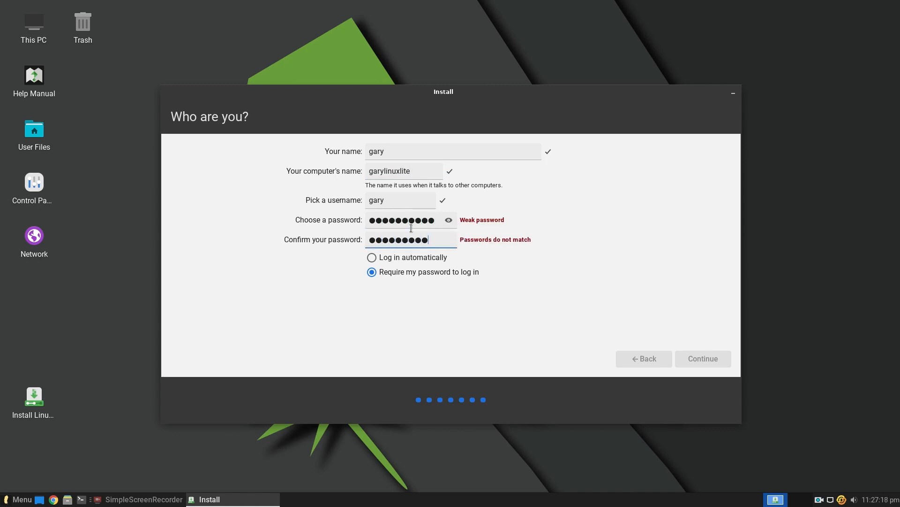
{"action": "left_click", "coordinate": [703, 361]}
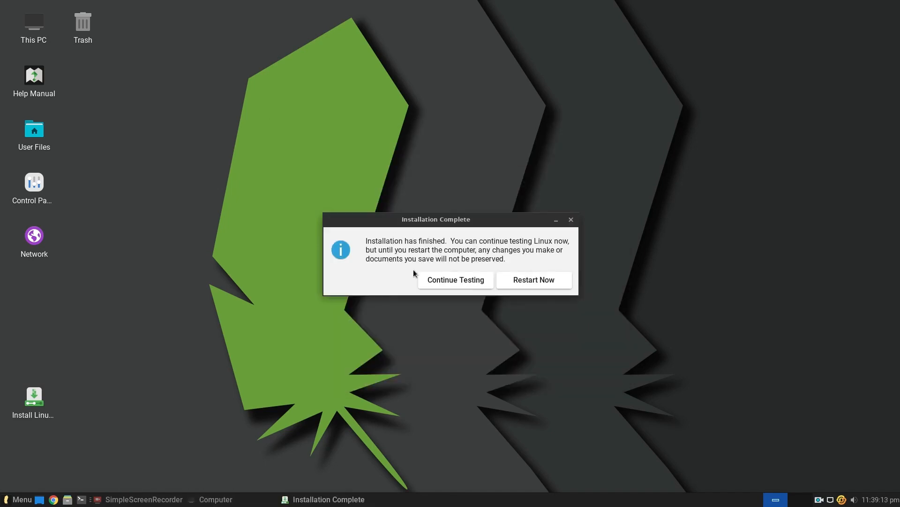
Restart the computer after the installation and open the UEFI Hard Disk Drive BBS Priorities in the BIOS boot settings
{"action": "left_click", "coordinate": [537, 283]}
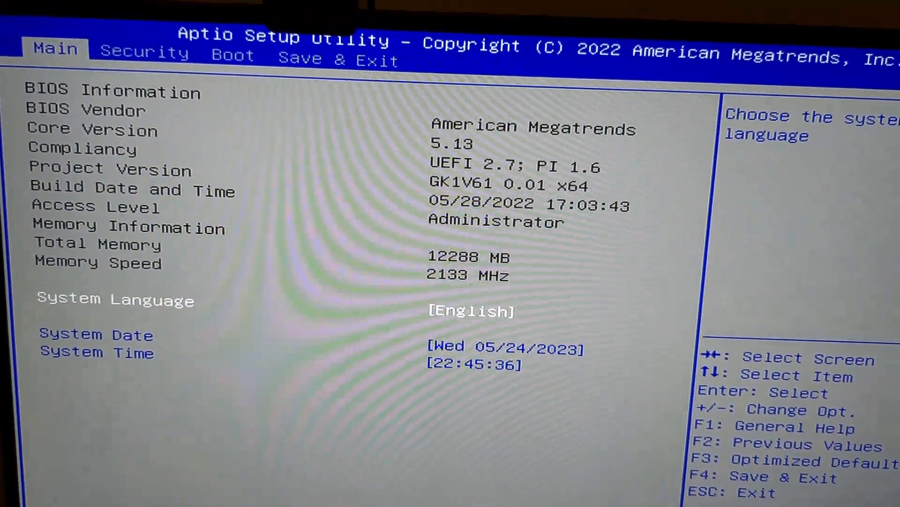
{"action": "key", "text": "Right"}
{"action": "key", "text": "Right"}
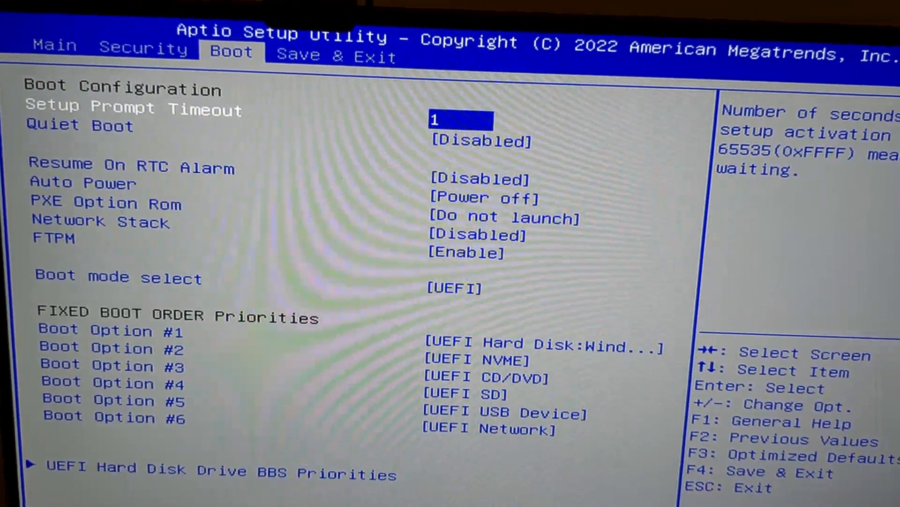
{"action": "key", "text": "Down"}
{"action": "key", "text": "Down"}
{"action": "key", "text": "Down"}
{"action": "key", "text": "Down"}
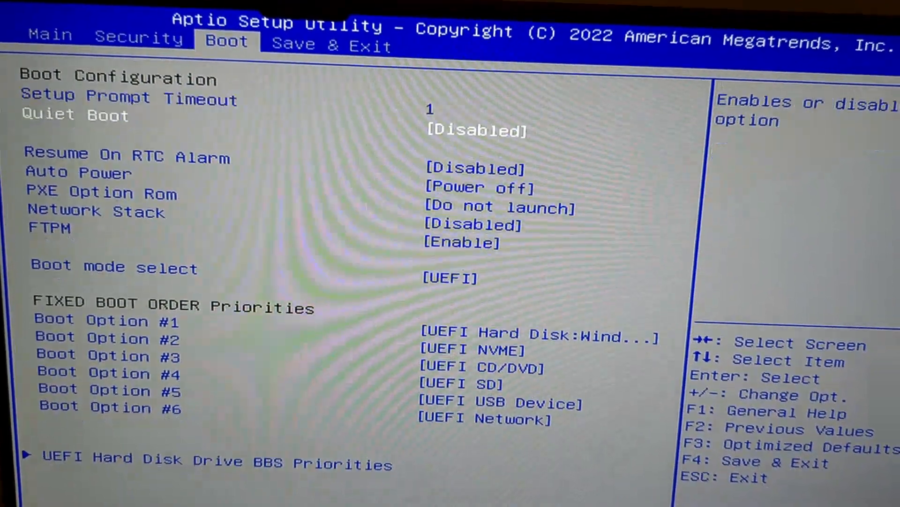
{"action": "key", "text": "Down"}
{"action": "key", "text": "Down"}
{"action": "key", "text": "Down"}
{"action": "key", "text": "Down"}
{"action": "key", "text": "Down"}
{"action": "key", "text": "Down"}
{"action": "key", "text": "Down"}
{"action": "key", "text": "Down"}
{"action": "key", "text": "Down"}
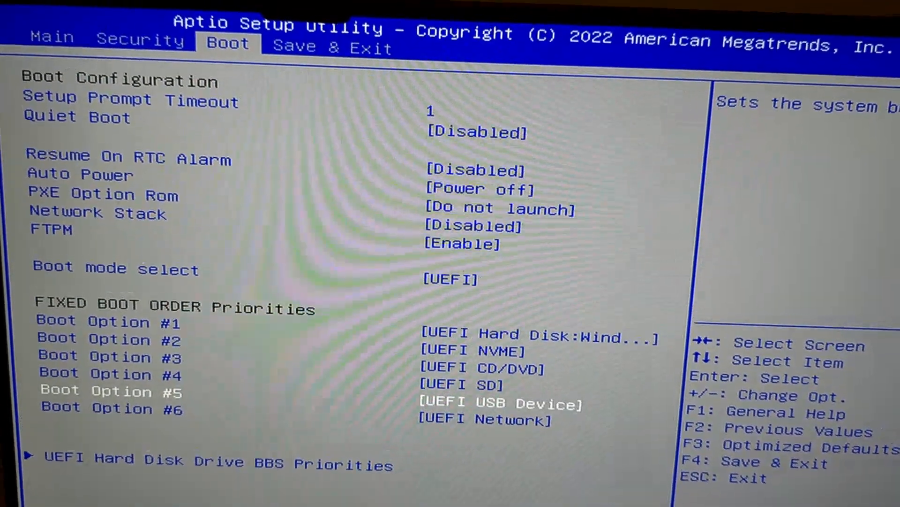
{"action": "key", "text": "Down"}
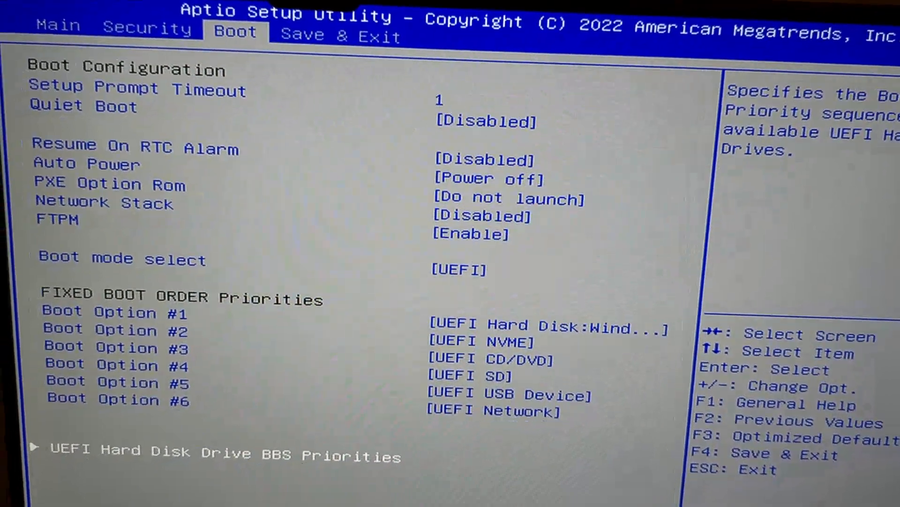
{"action": "key", "text": "Return"}
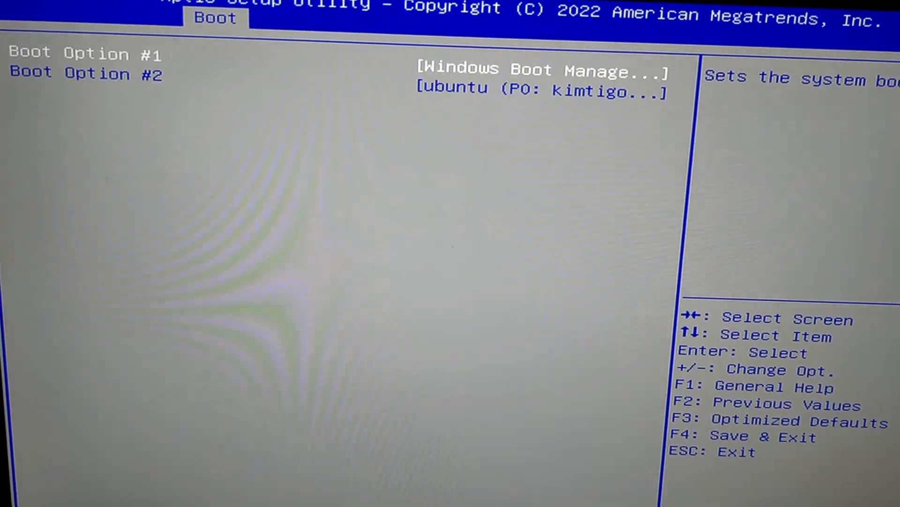
Set Boot Option #1 to ubuntu (P0: kimtigo SSD 128GB), then save the BIOS configuration and exit
{"action": "key", "text": "Return"}
{"action": "key", "text": "Down"}
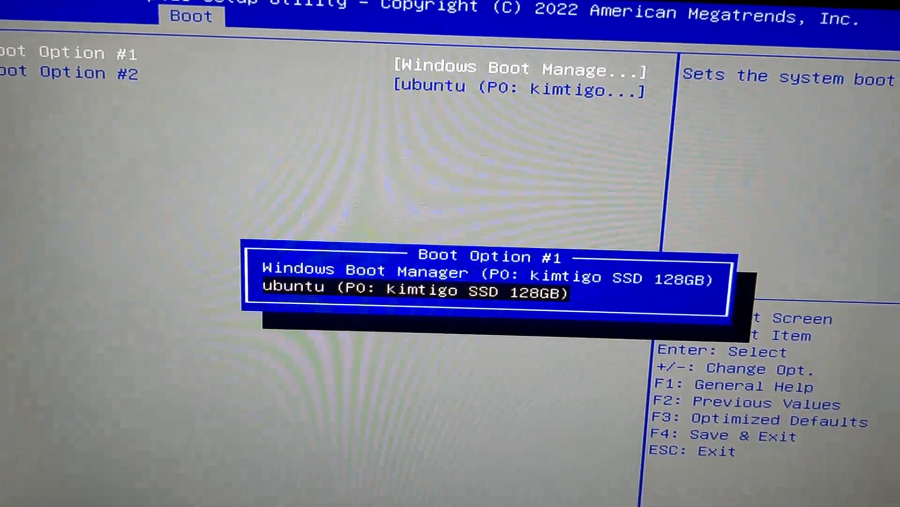
{"action": "key", "text": "Return"}
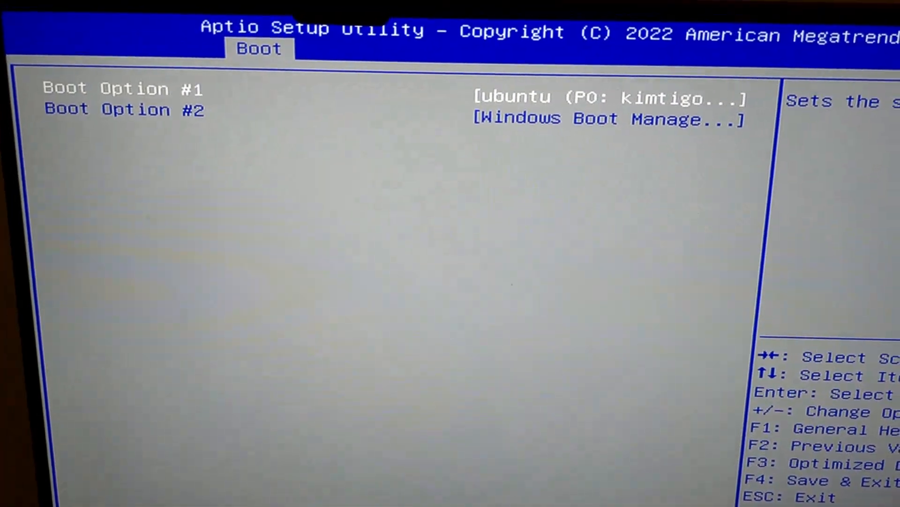
{"action": "key", "text": "F4"}
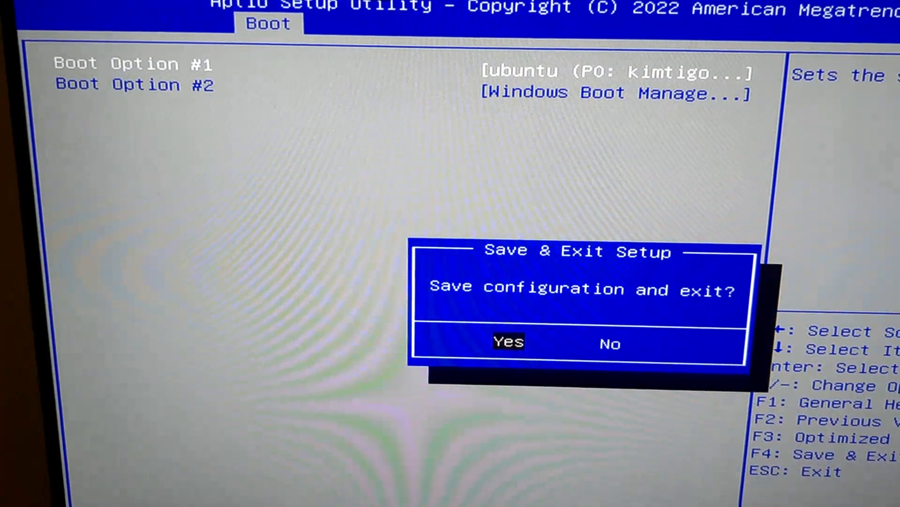
{"action": "key", "text": "Return"}
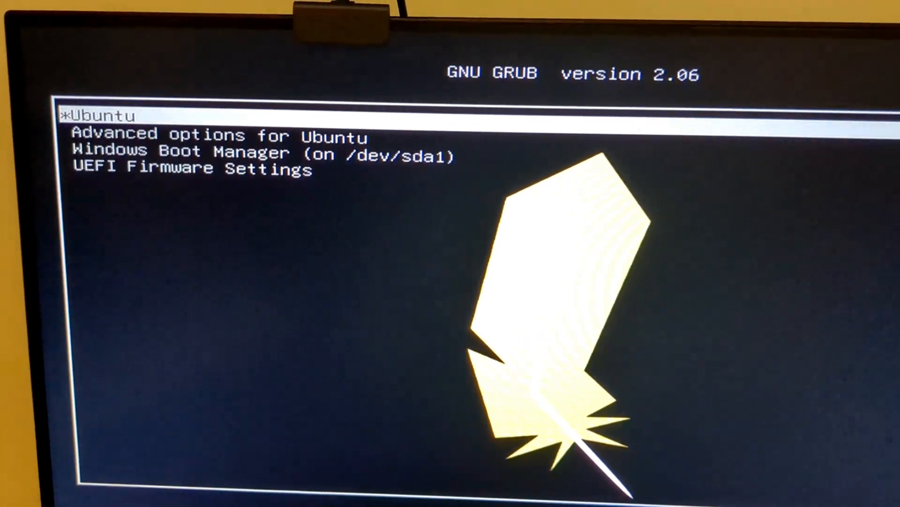
Look through the GRUB entries as far as Windows Boot Manager and boot the Ubuntu entry
{"action": "key", "text": "Down"}
{"action": "key", "text": "Down"}
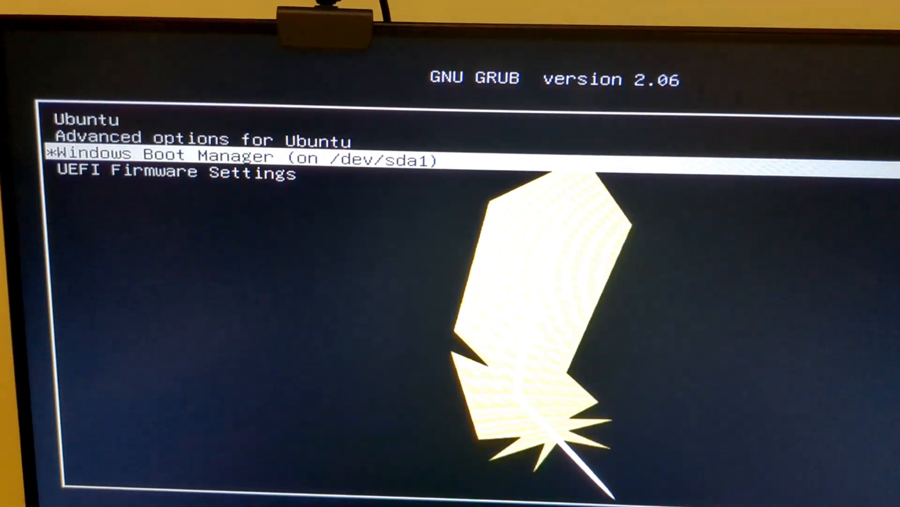
{"action": "key", "text": "Up"}
{"action": "key", "text": "Up"}
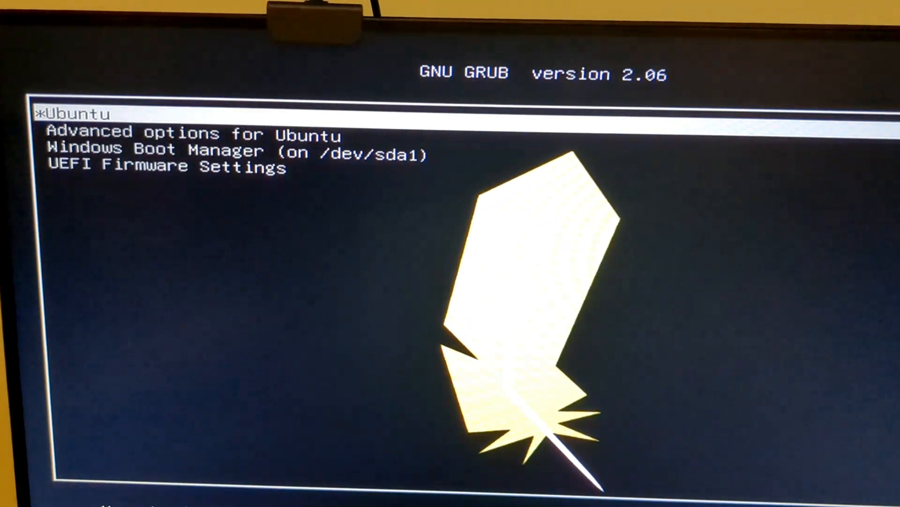
{"action": "key", "text": "Return"}
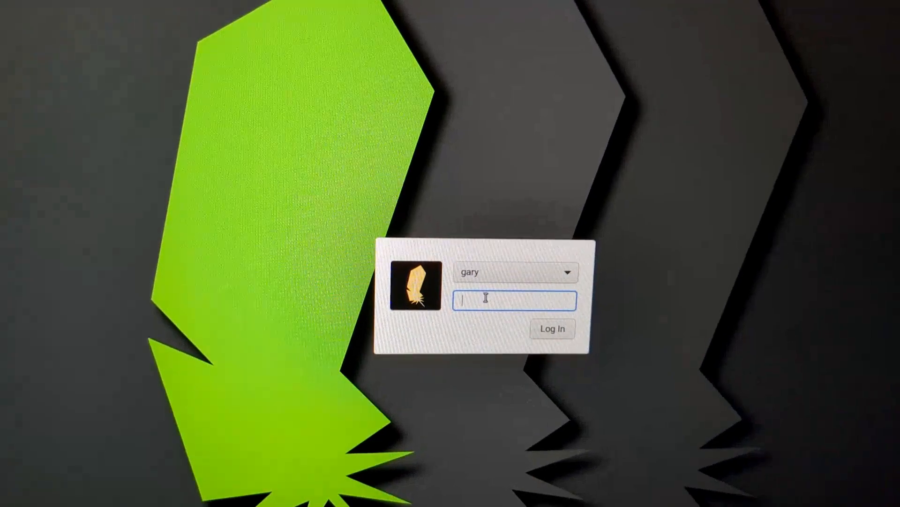
Log in to the installed Linux Lite system with the account password
{"action": "type", "text": "••"}
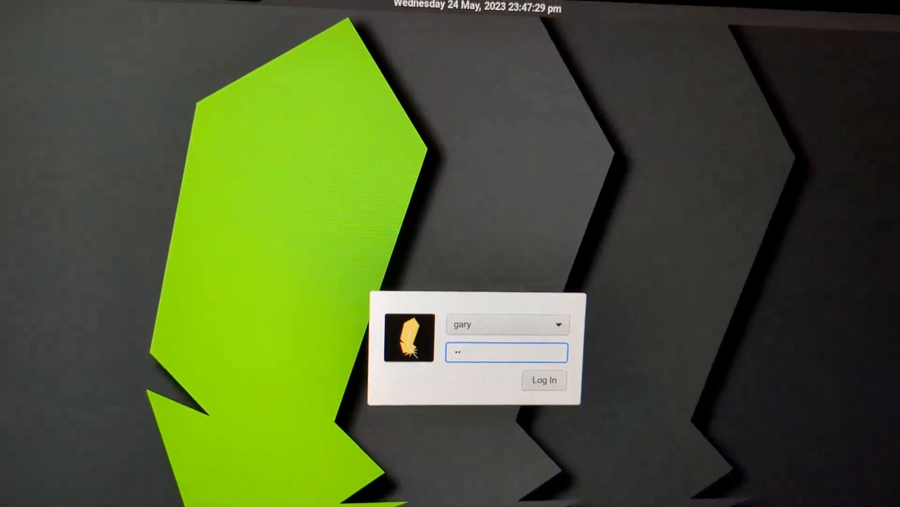
{"action": "type", "text": "•••••••••"}
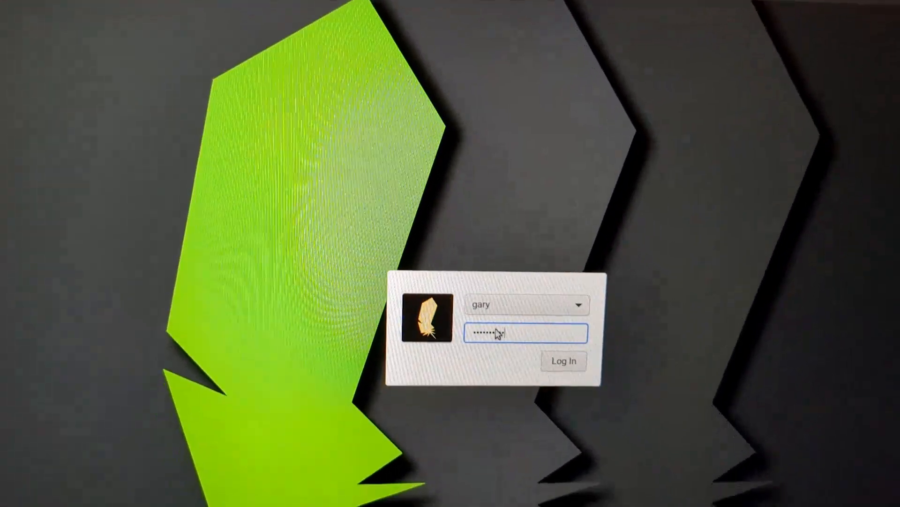
{"action": "key", "text": "Return"}
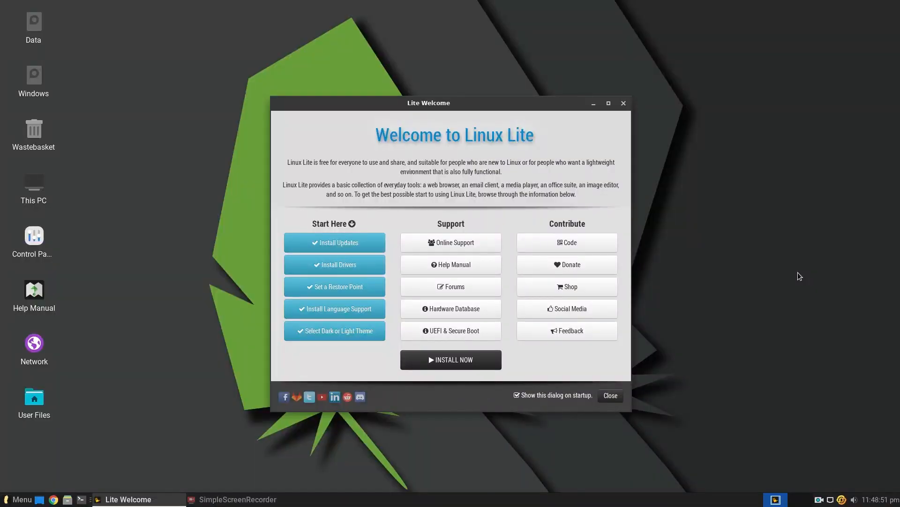